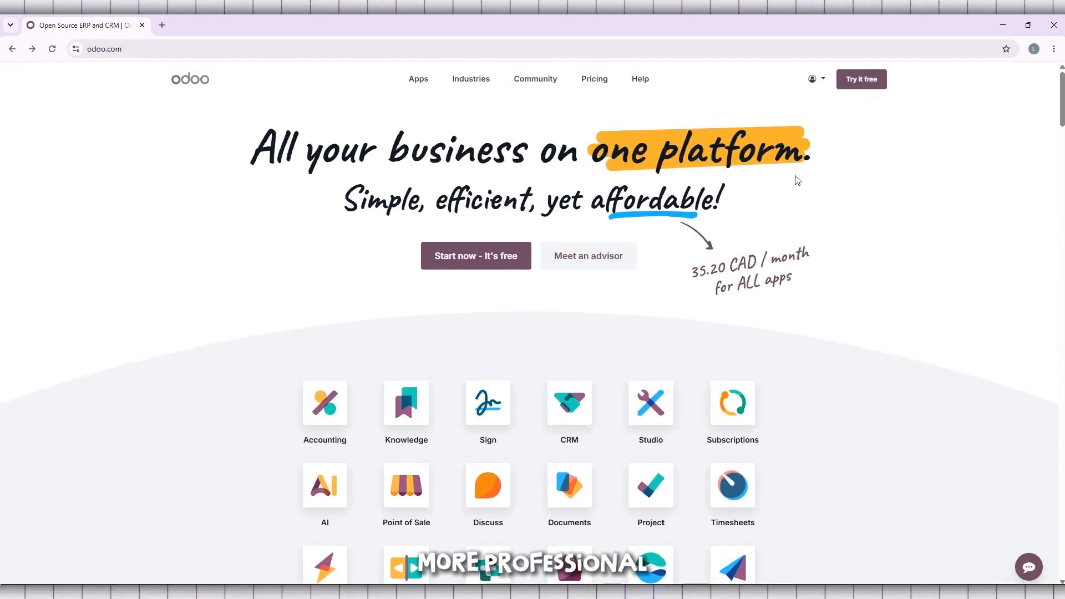
# Open the tutorly database from the account's list of databases
pyautogui.click(823, 78)
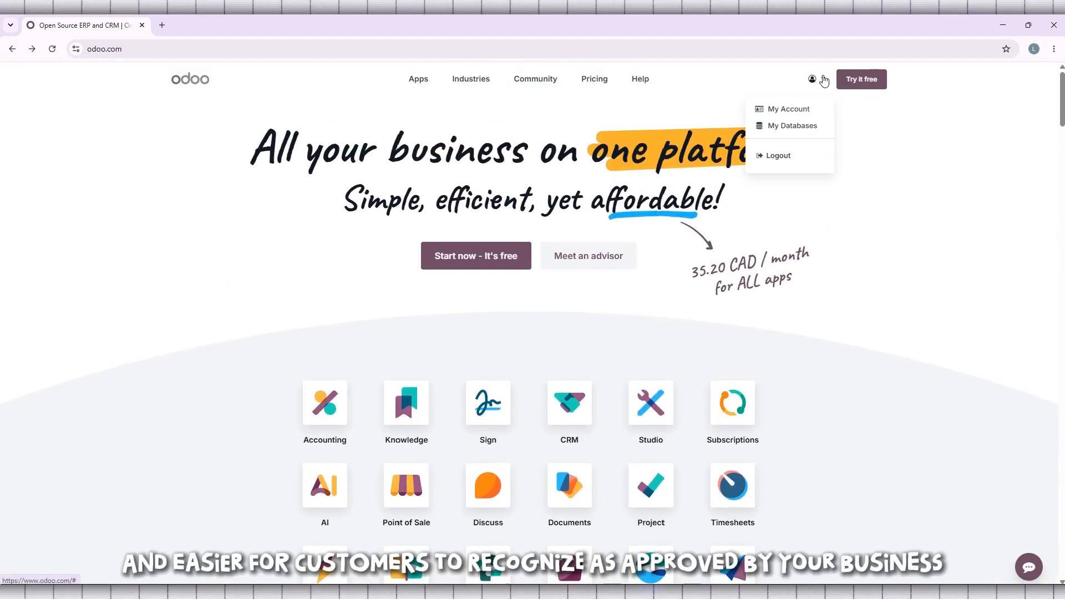
pyautogui.click(788, 126)
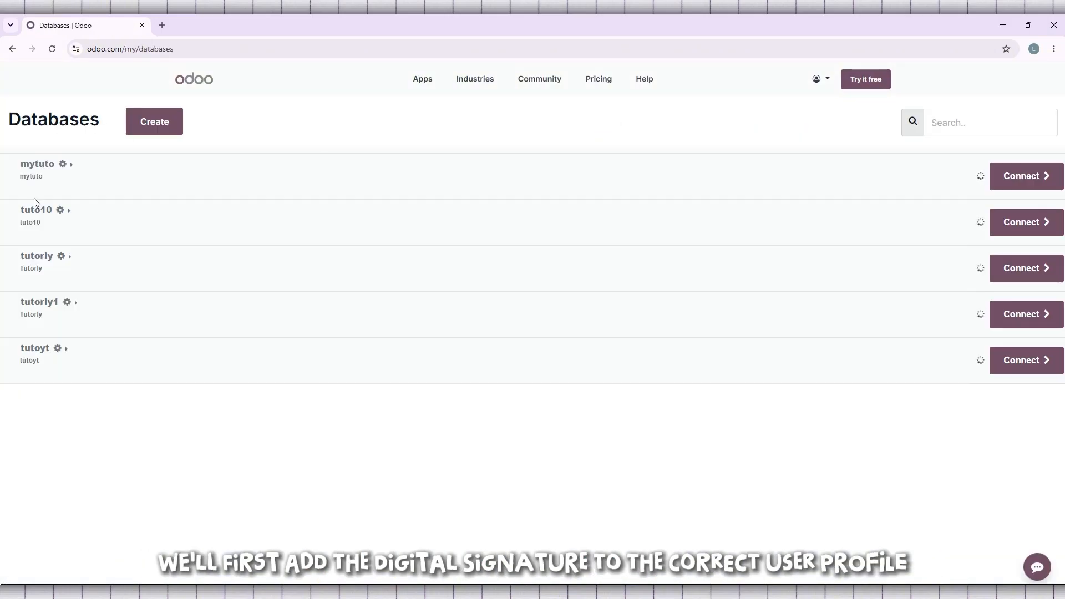
pyautogui.moveTo(64, 270); pyautogui.dragTo(14, 269)
pyautogui.click(71, 270)
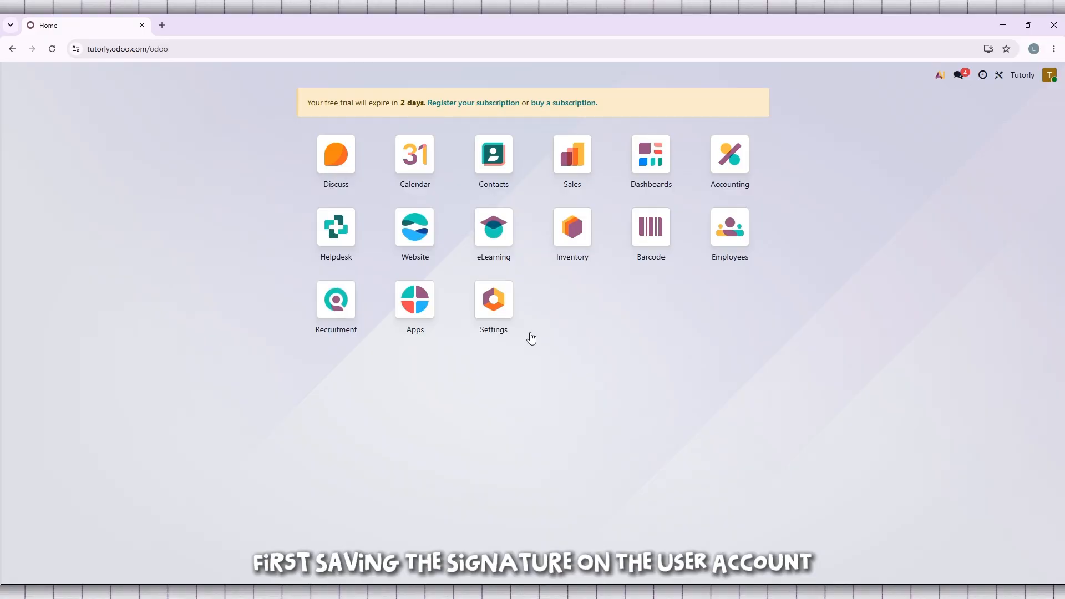
# Open the list of users in the system settings
pyautogui.moveTo(494, 332)
pyautogui.mouseDown()
pyautogui.moveTo(506, 444)
pyautogui.moveTo(489, 334)
pyautogui.mouseUp()
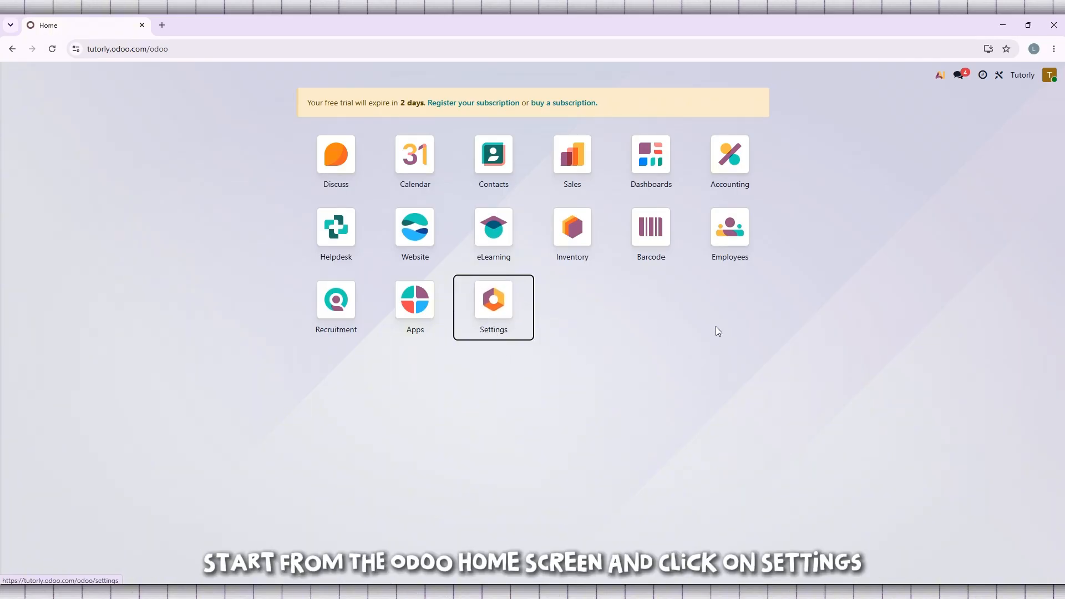
pyautogui.click(490, 314)
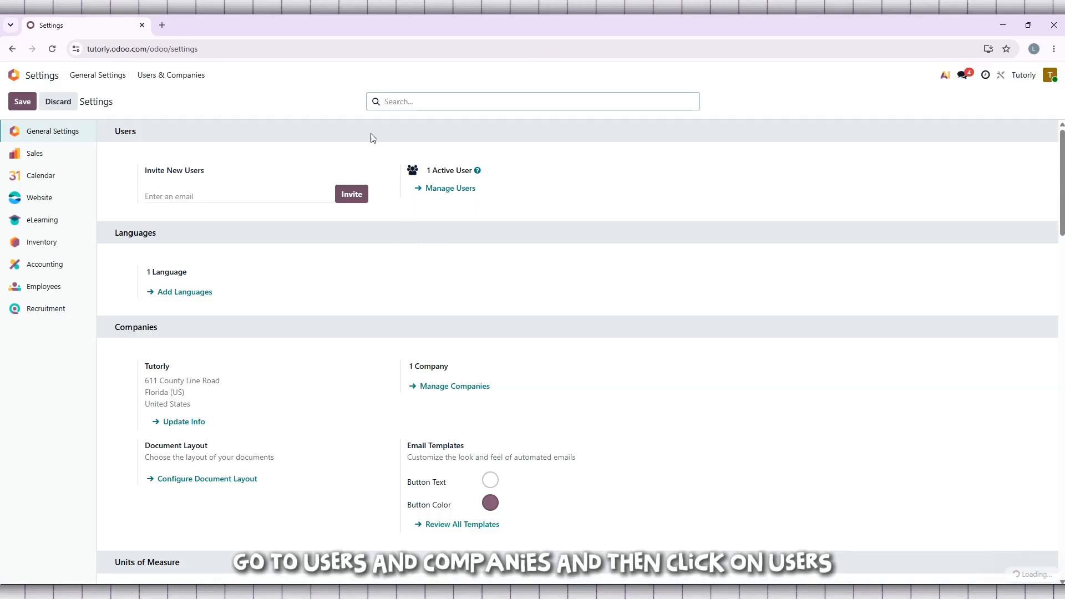
pyautogui.click(175, 81)
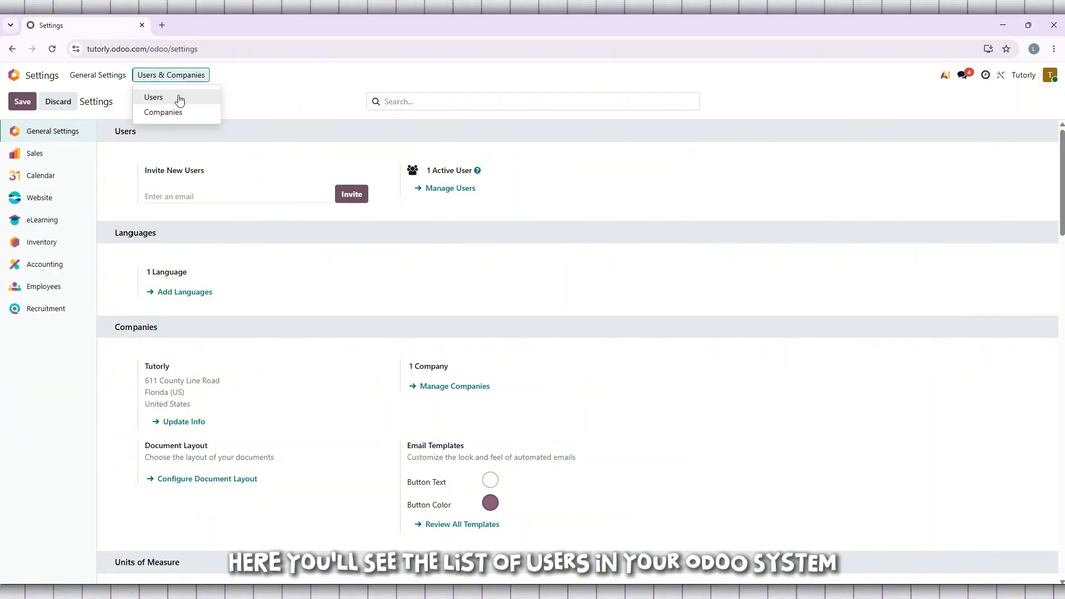
pyautogui.click(172, 100)
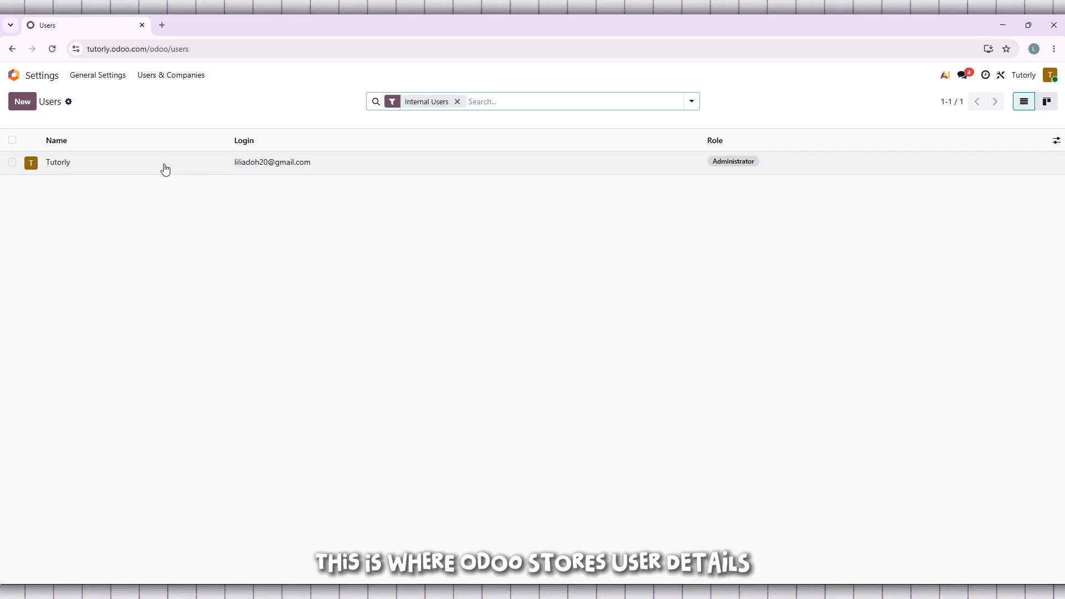
# Open the Tutorly user's record from the users list
pyautogui.moveTo(74, 164); pyautogui.dragTo(50, 167)
pyautogui.click(195, 253)
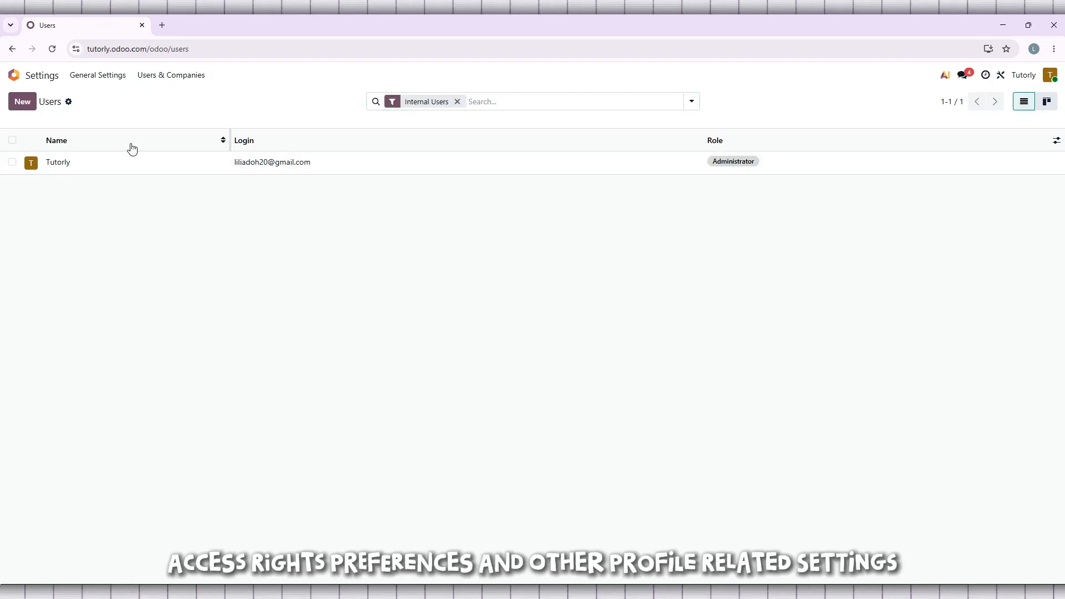
pyautogui.click(165, 164)
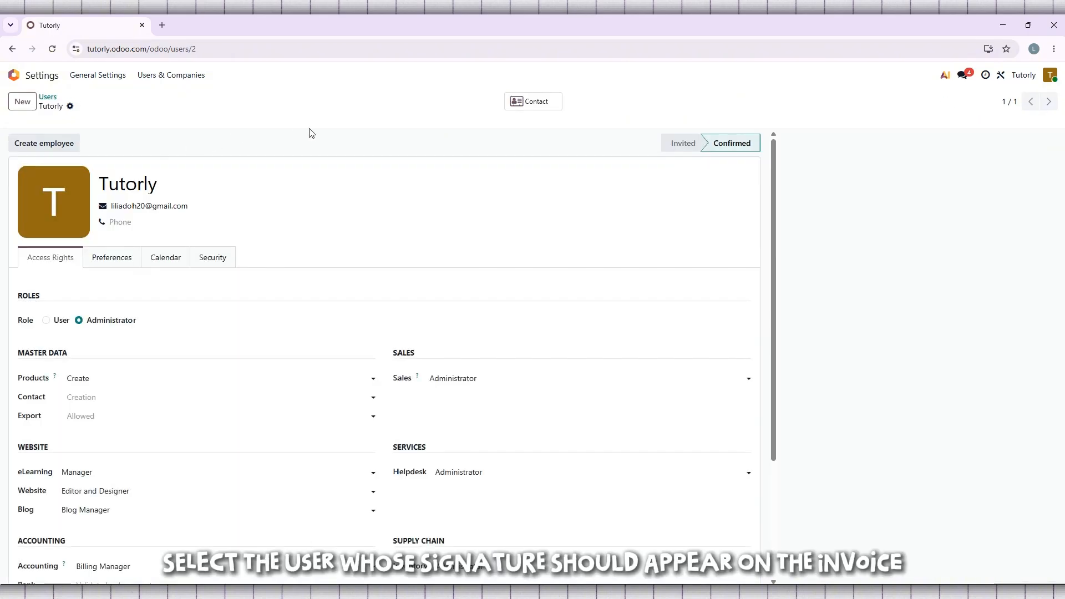
pyautogui.scroll(-1, 316, 135)
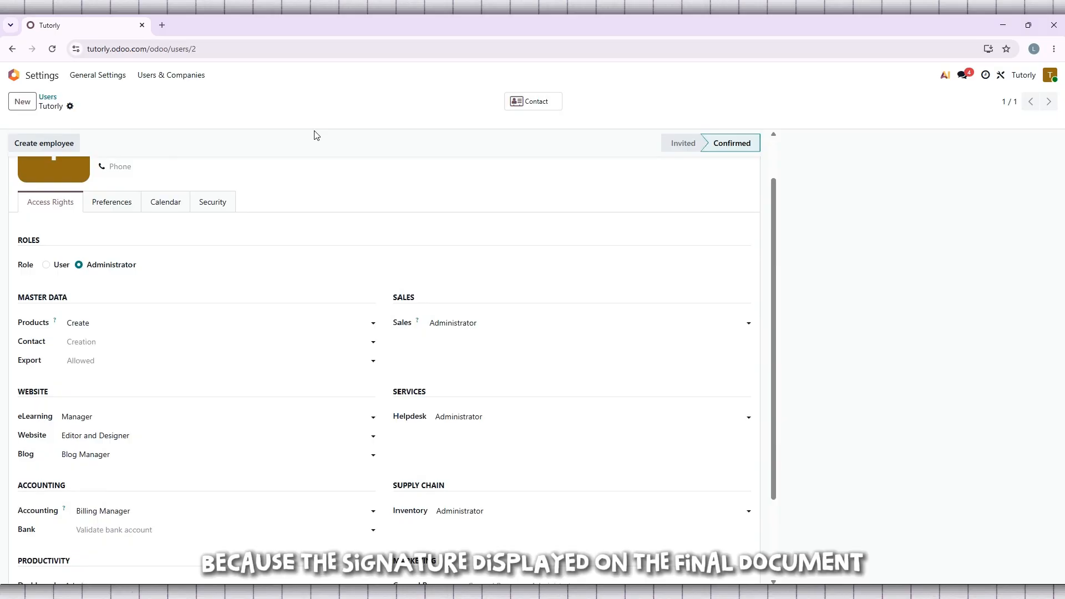
pyautogui.scroll(-2, 316, 135)
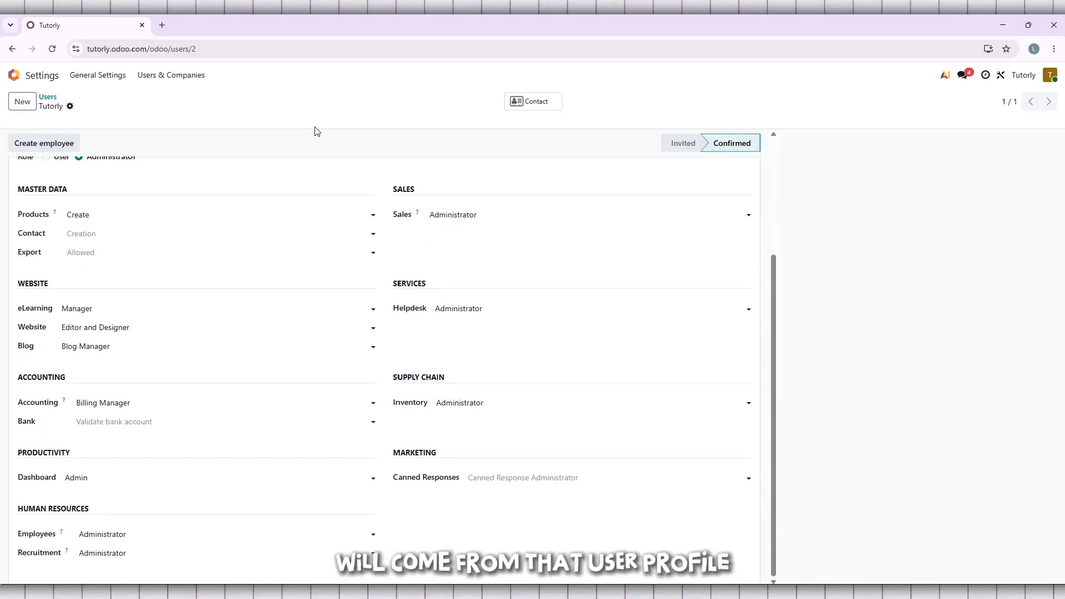
pyautogui.scroll(3, 294, 332)
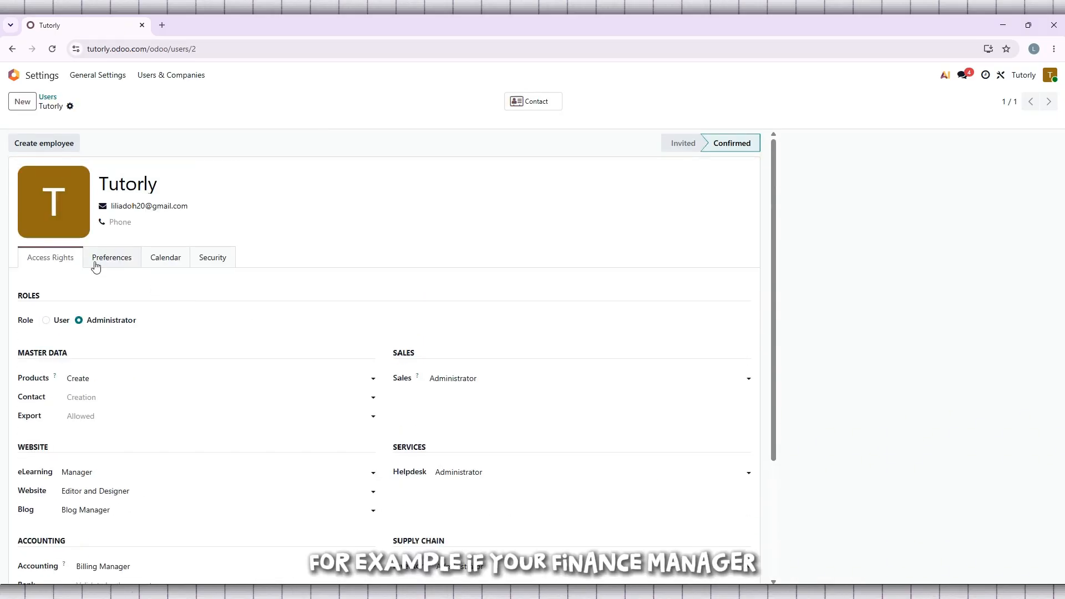
pyautogui.moveTo(91, 258); pyautogui.dragTo(161, 231)
pyautogui.click(202, 221)
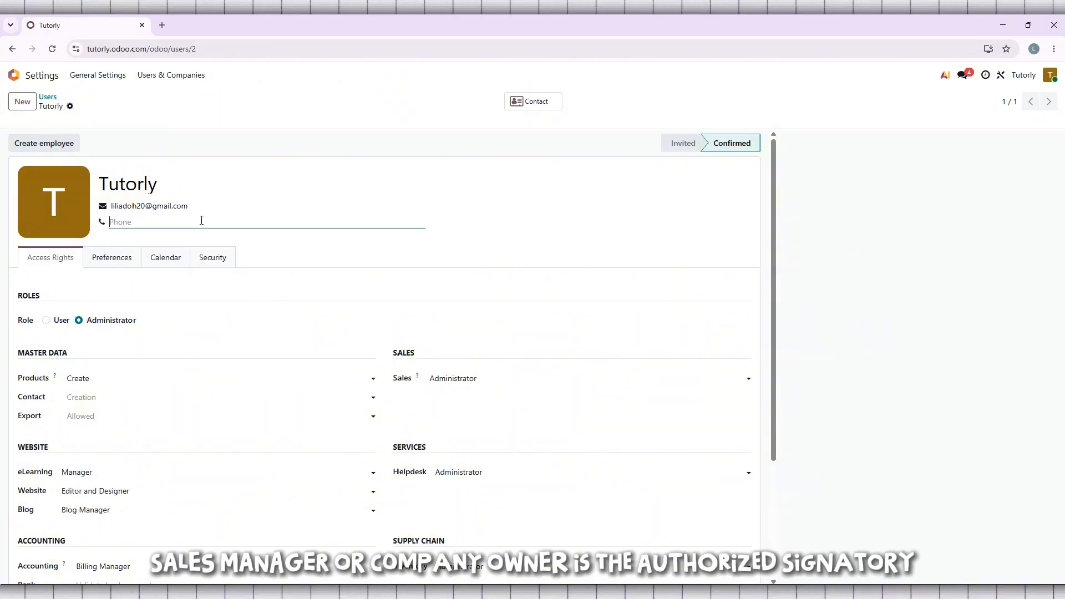
pyautogui.click(413, 264)
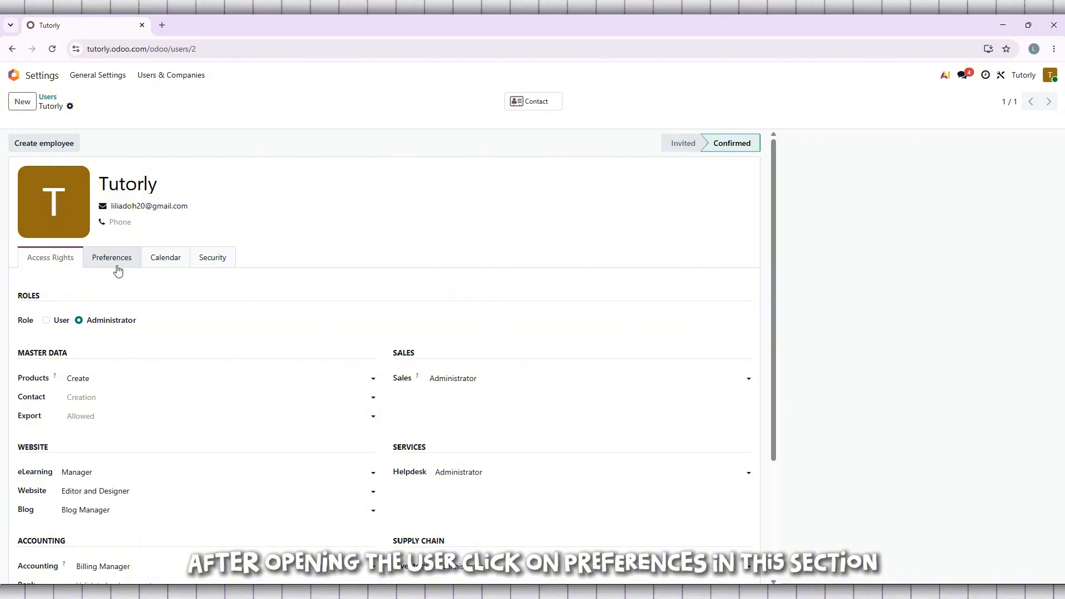
# Replace the email signature text in the user's preferences with "Tutorly"
pyautogui.click(135, 259)
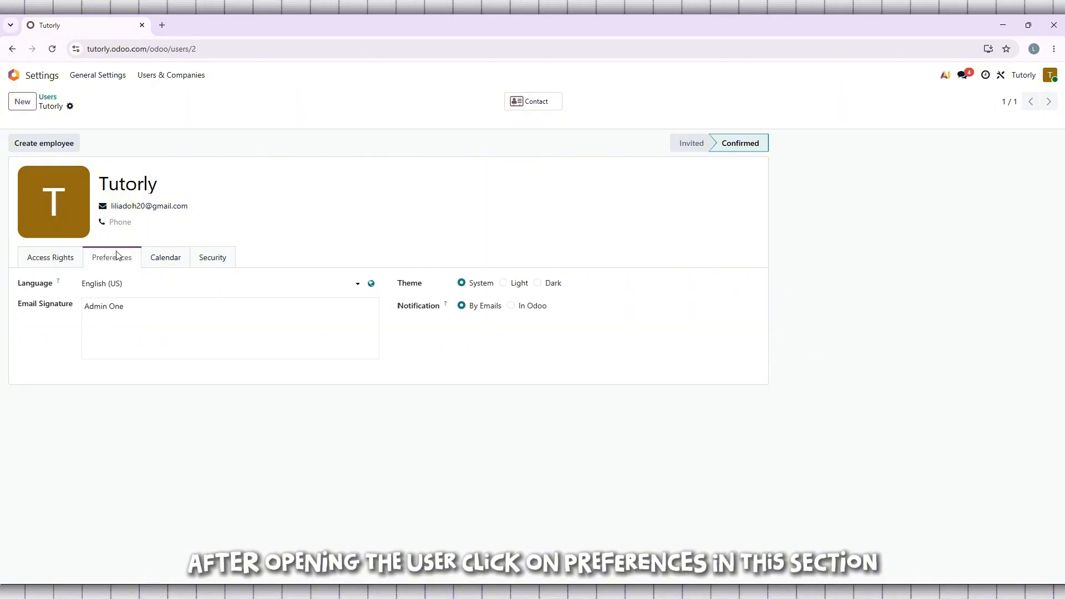
pyautogui.click(141, 303)
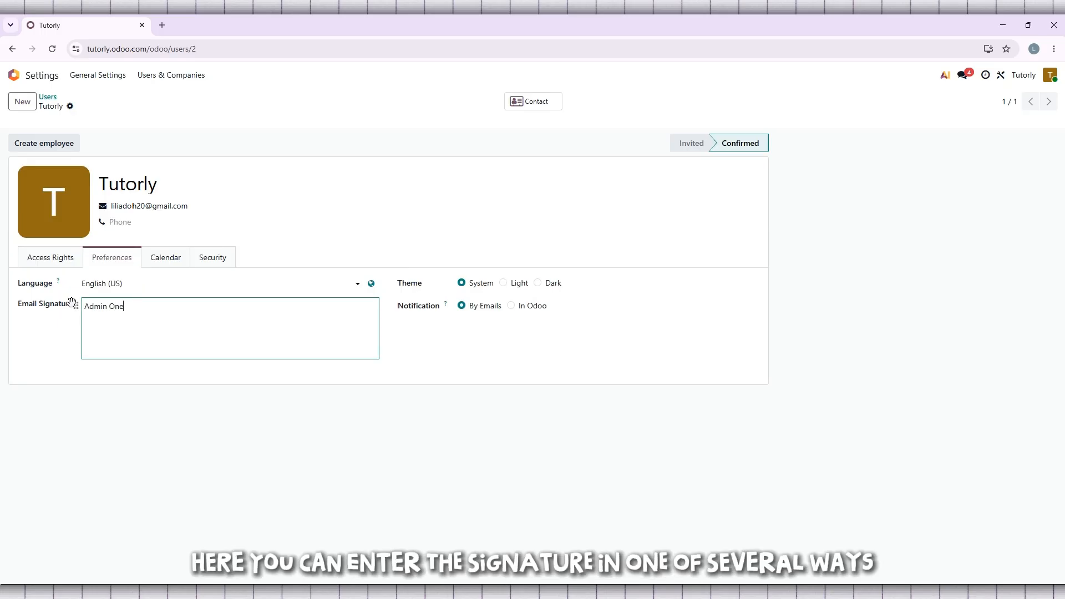
pyautogui.doubleClick(118, 308)
pyautogui.tripleClick(120, 309)
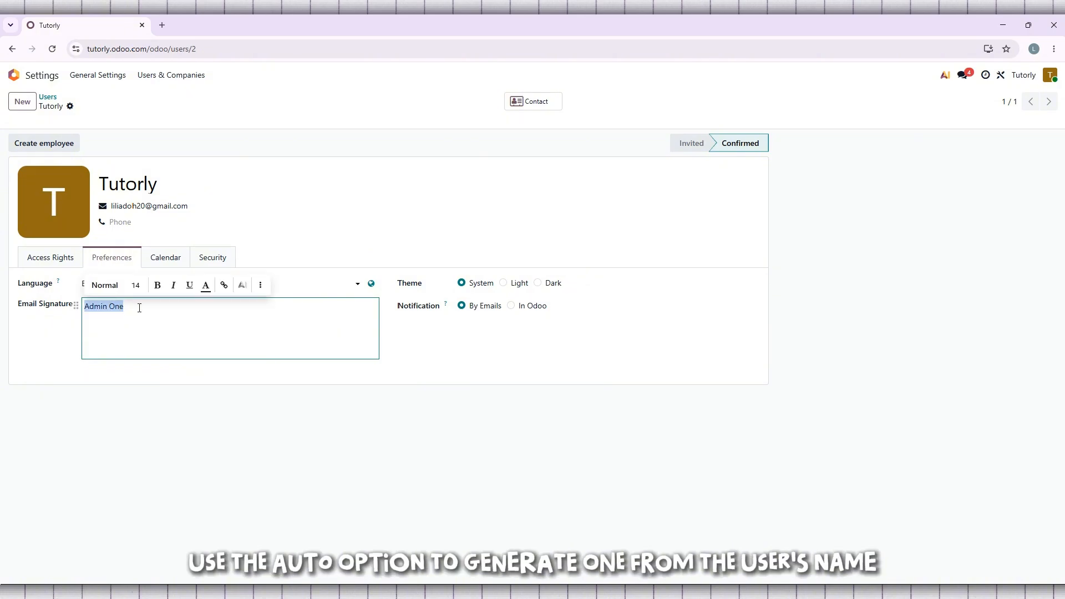
pyautogui.press('BackSpace')
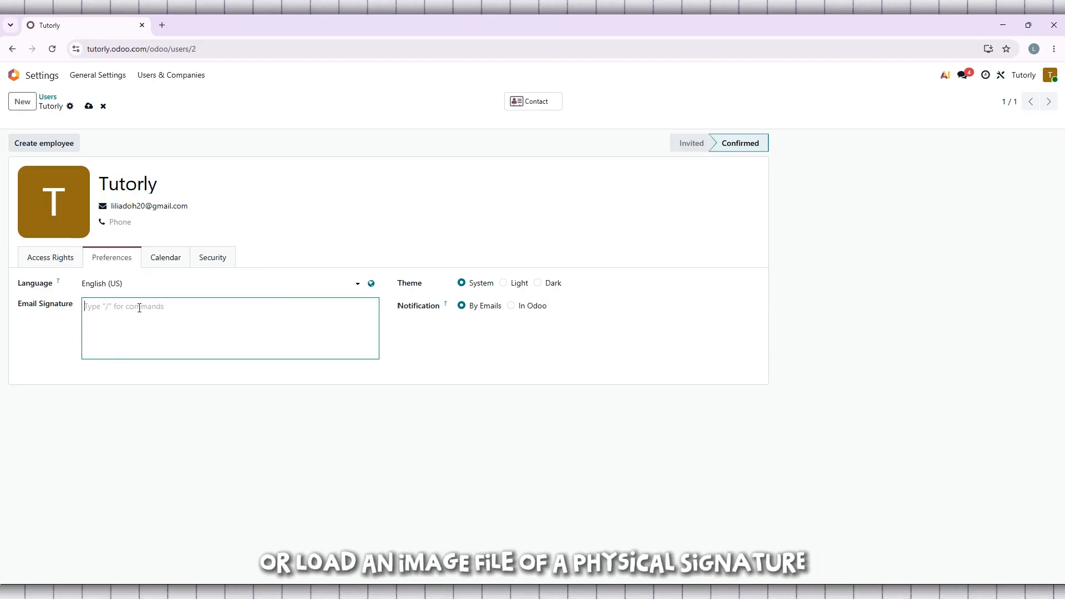
pyautogui.write('Tutorly')
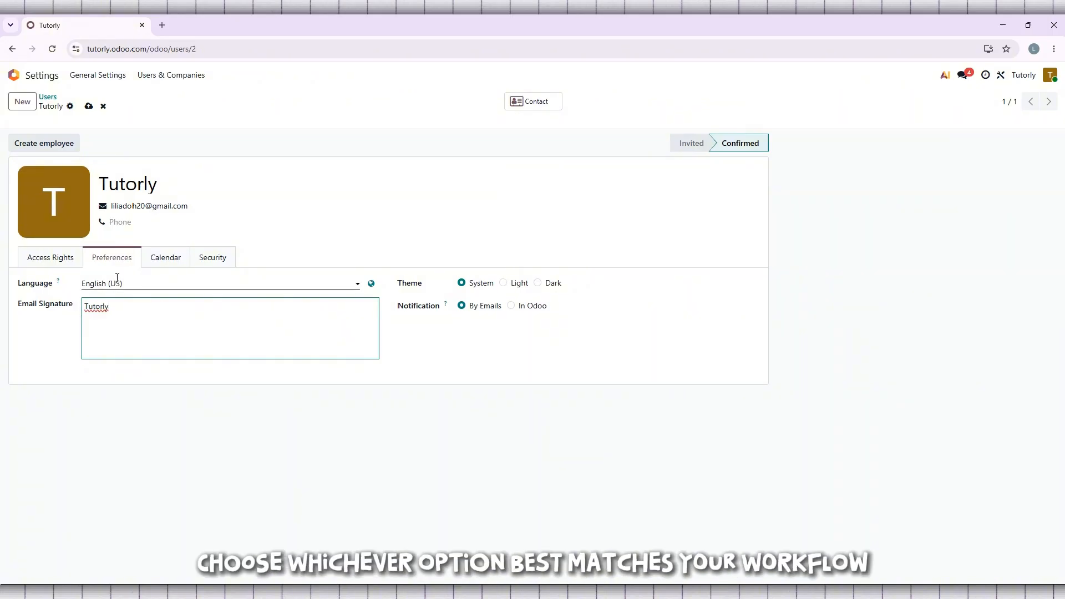
# Make the email signature text bold and set its font size to 18
pyautogui.moveTo(124, 307); pyautogui.dragTo(65, 314)
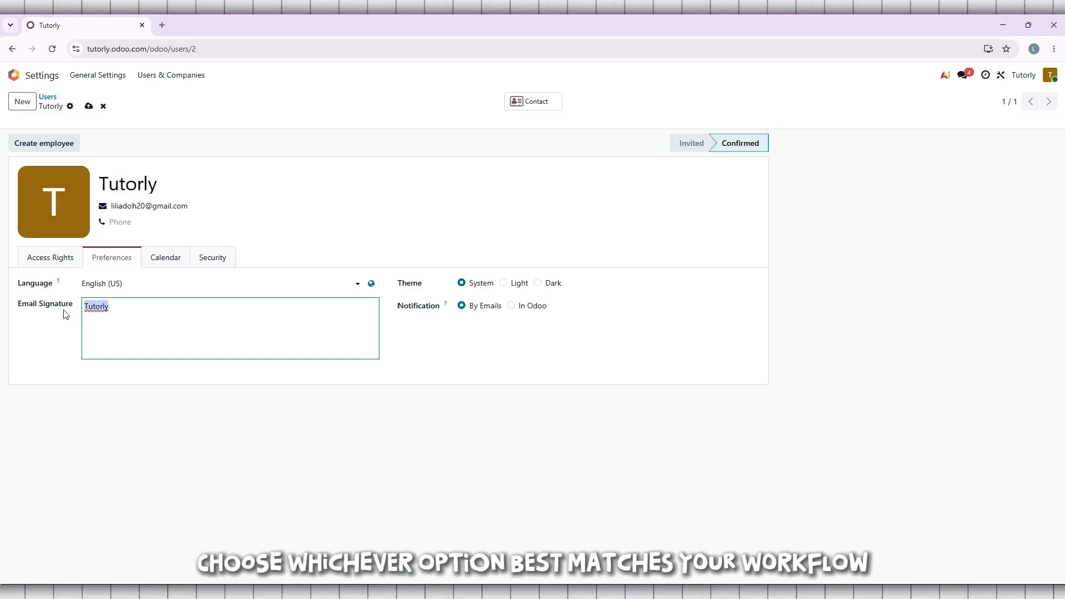
pyautogui.click(164, 309)
pyautogui.doubleClick(96, 306)
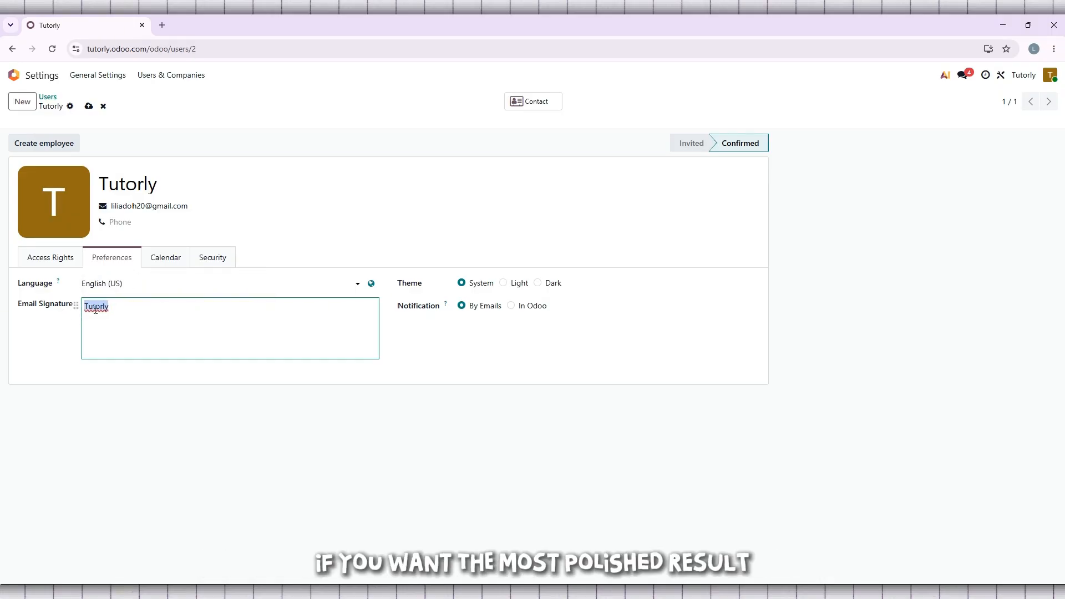
pyautogui.click(158, 286)
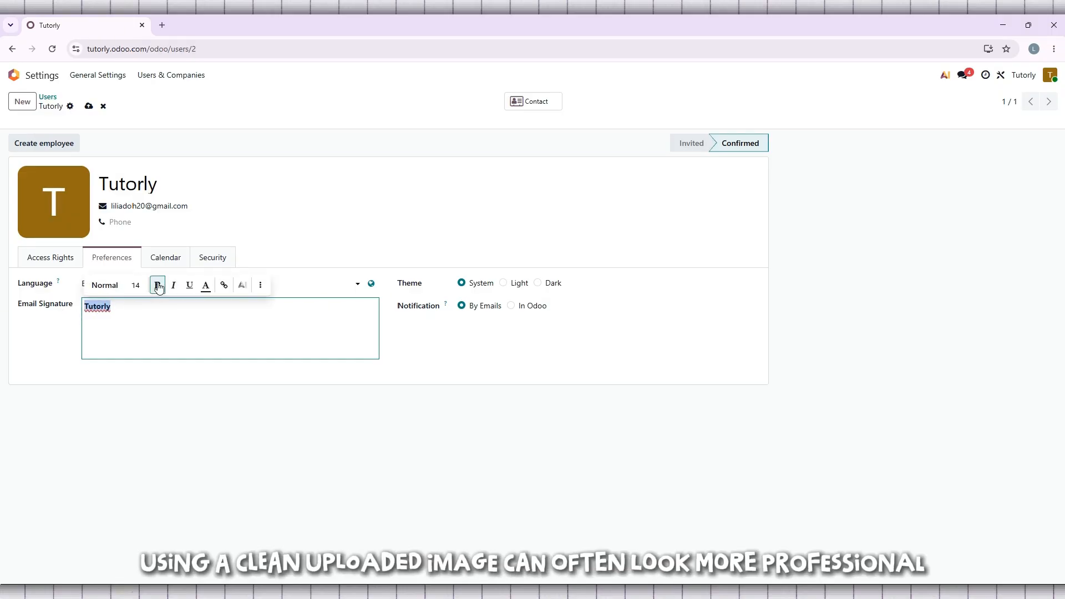
pyautogui.click(136, 286)
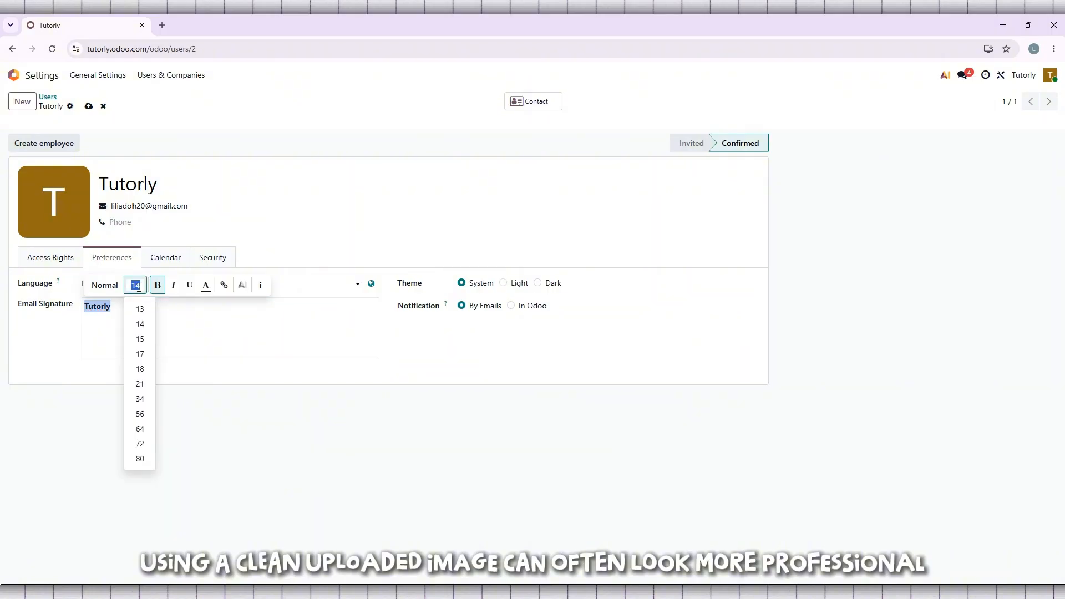
pyautogui.click(141, 370)
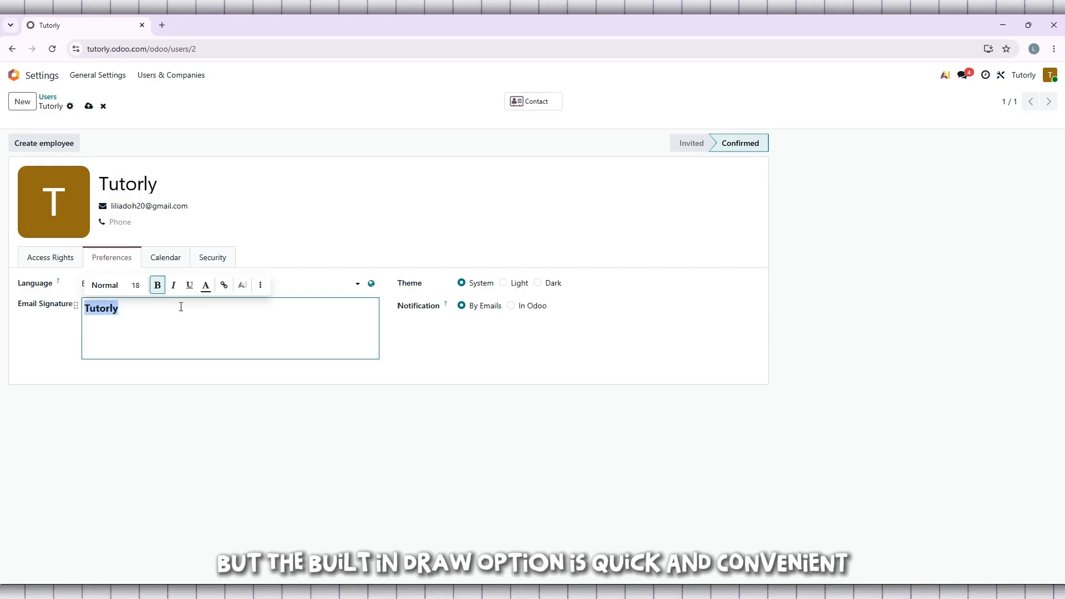
# Colour the email signature text light red and save the user record
pyautogui.click(206, 285)
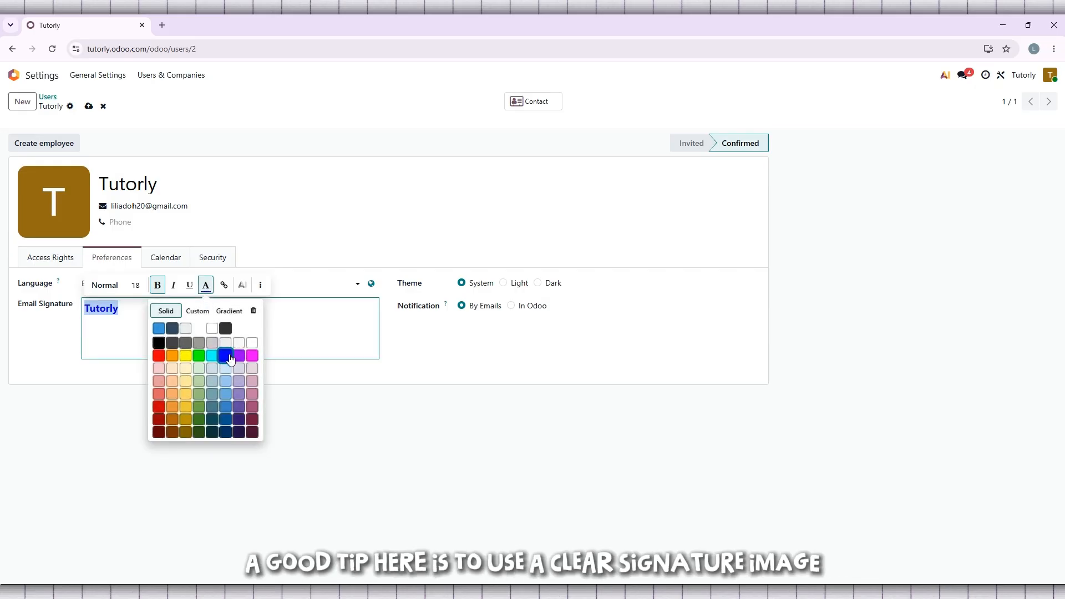
pyautogui.click(159, 395)
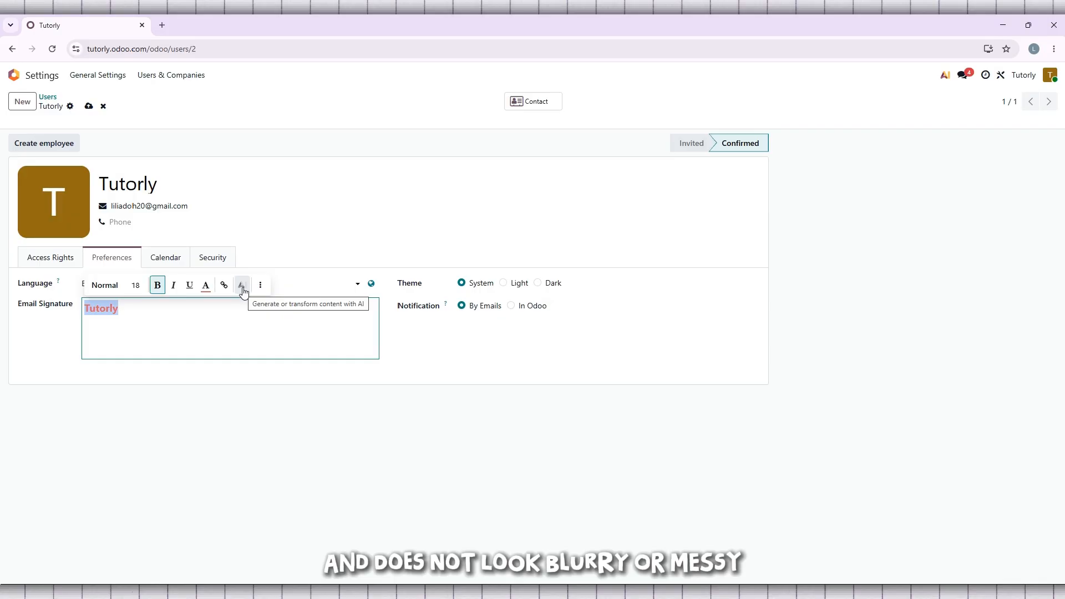
pyautogui.click(191, 312)
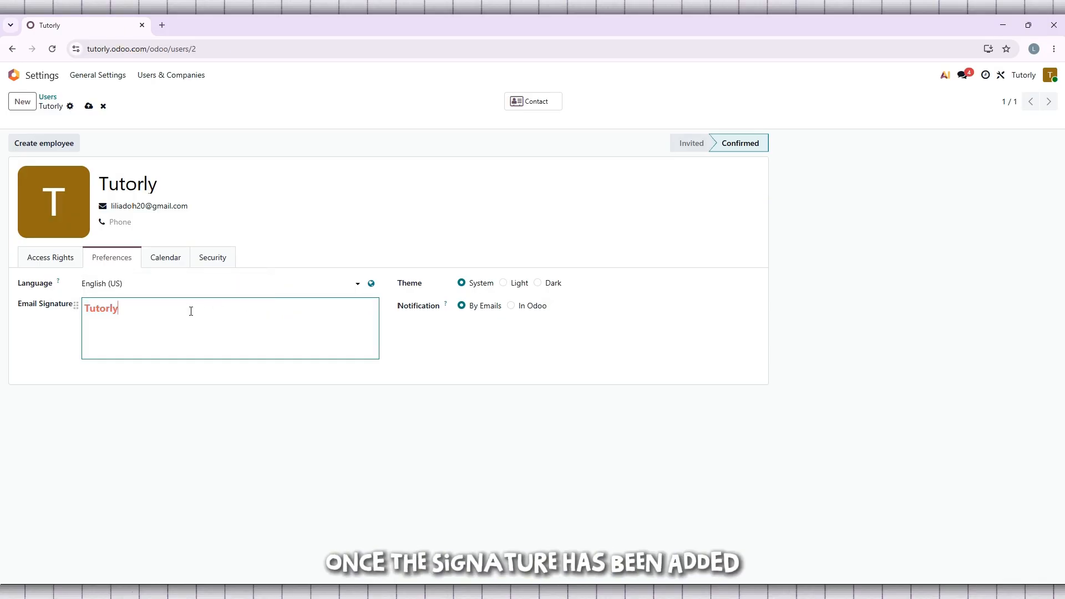
pyautogui.click(88, 108)
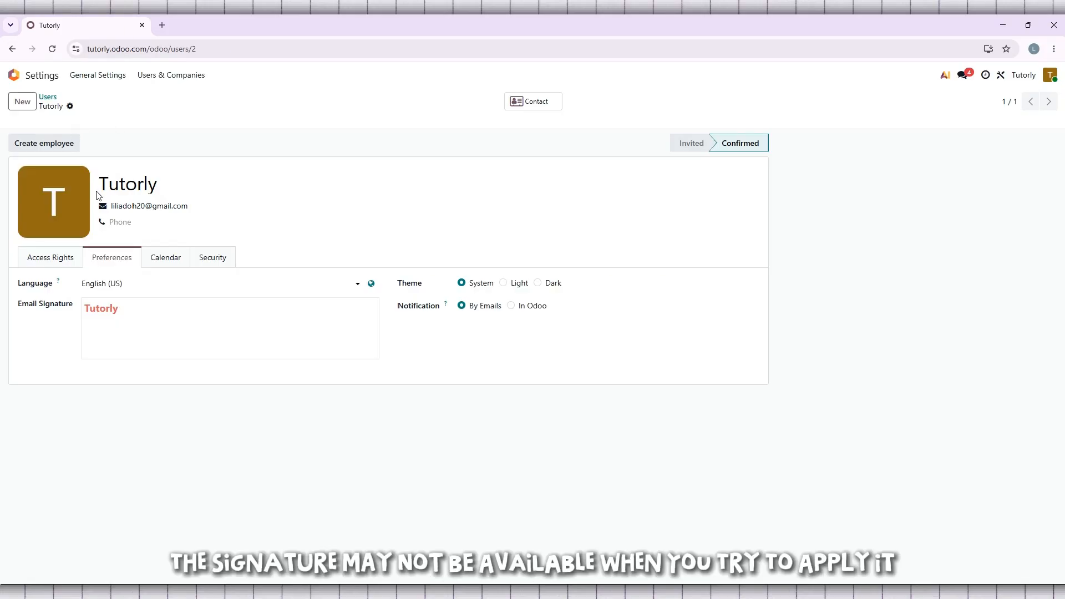
# Leave the user record and return to the home screen with all the apps
pyautogui.click(13, 51)
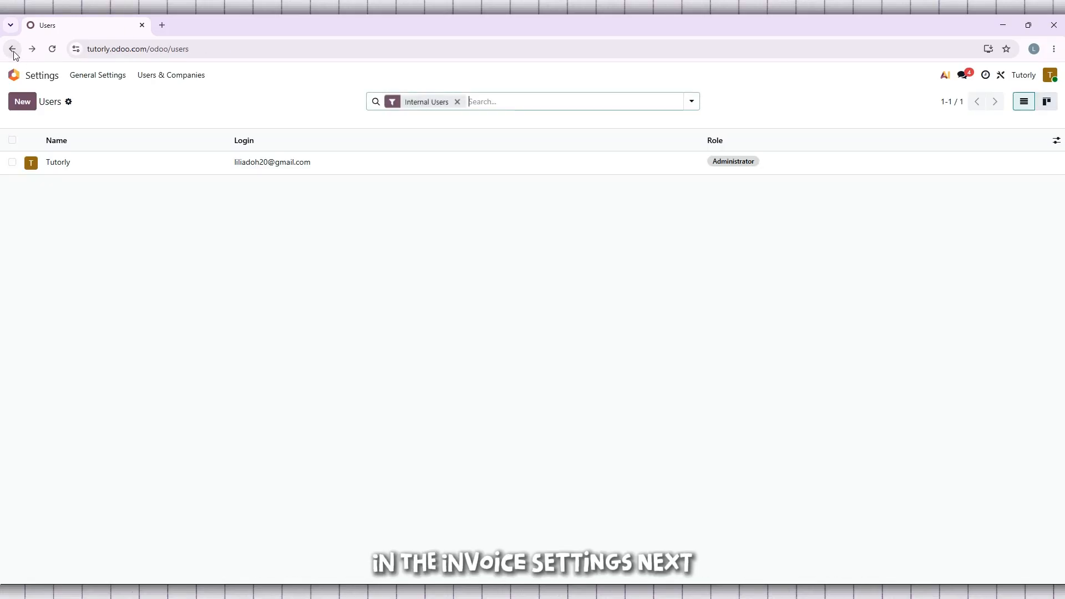
pyautogui.click(13, 52)
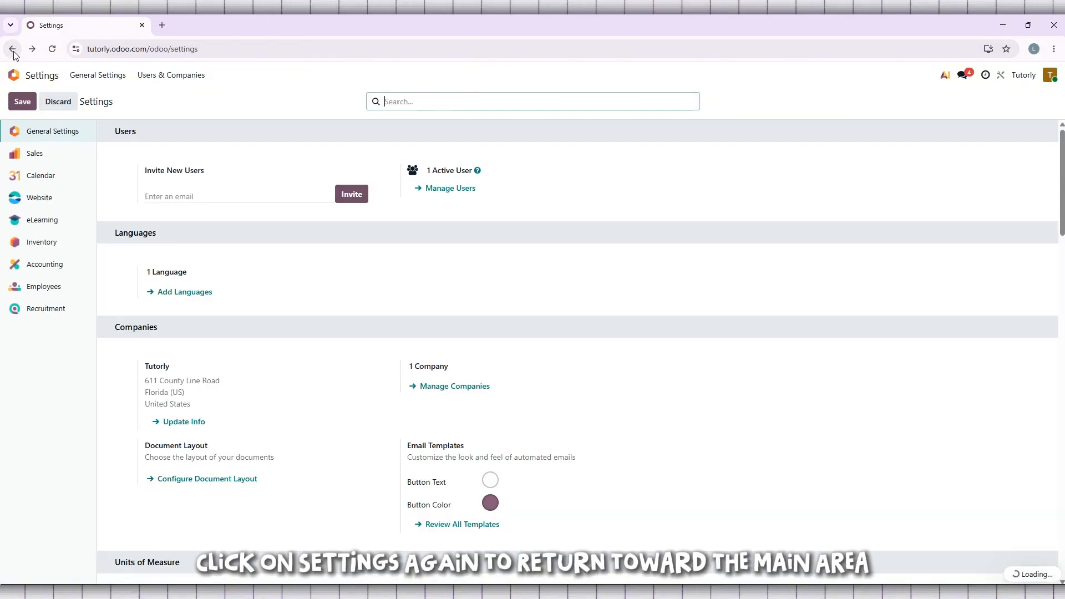
pyautogui.click(13, 51)
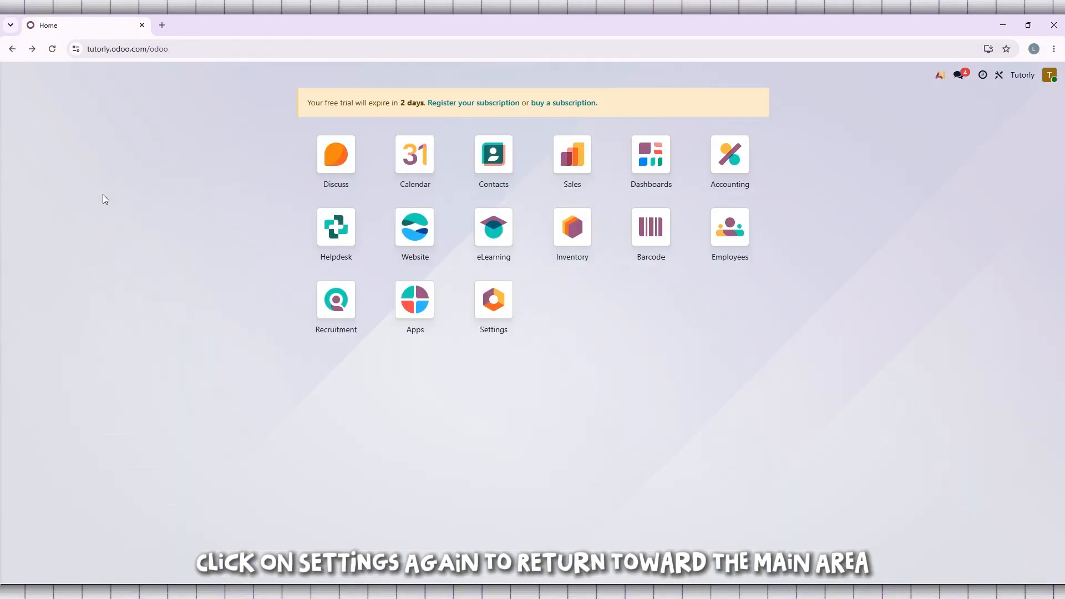
# Open the configuration settings of the Accounting app
pyautogui.click(730, 152)
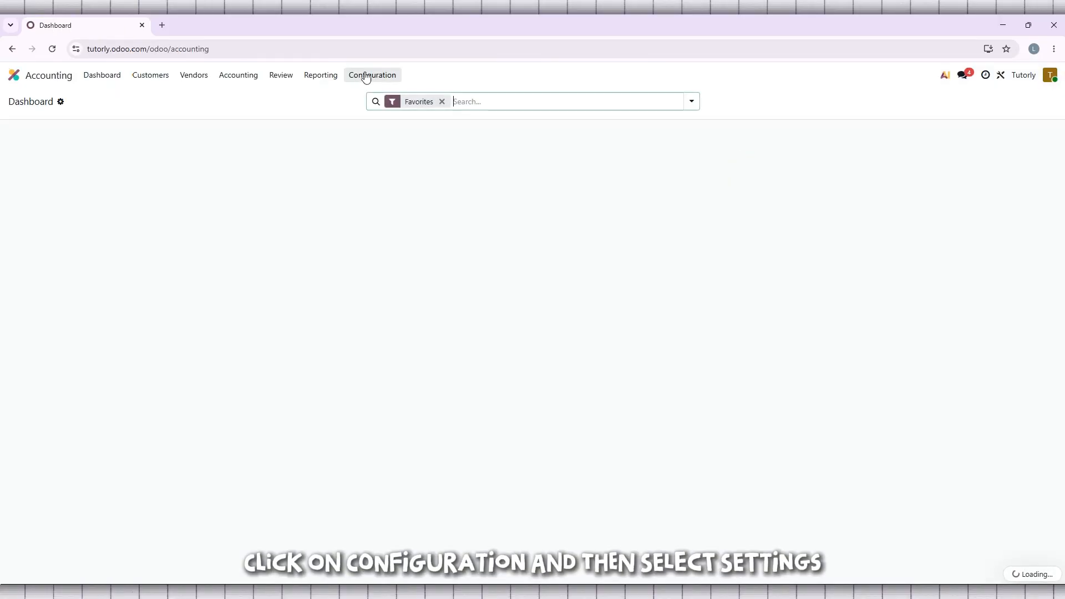
pyautogui.click(387, 77)
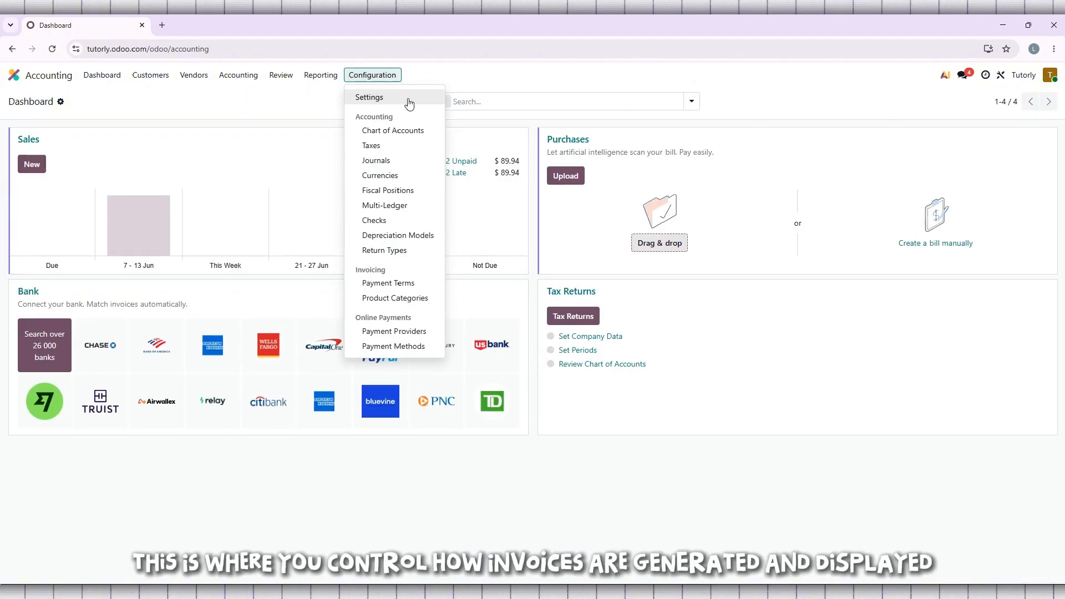
pyautogui.click(369, 97)
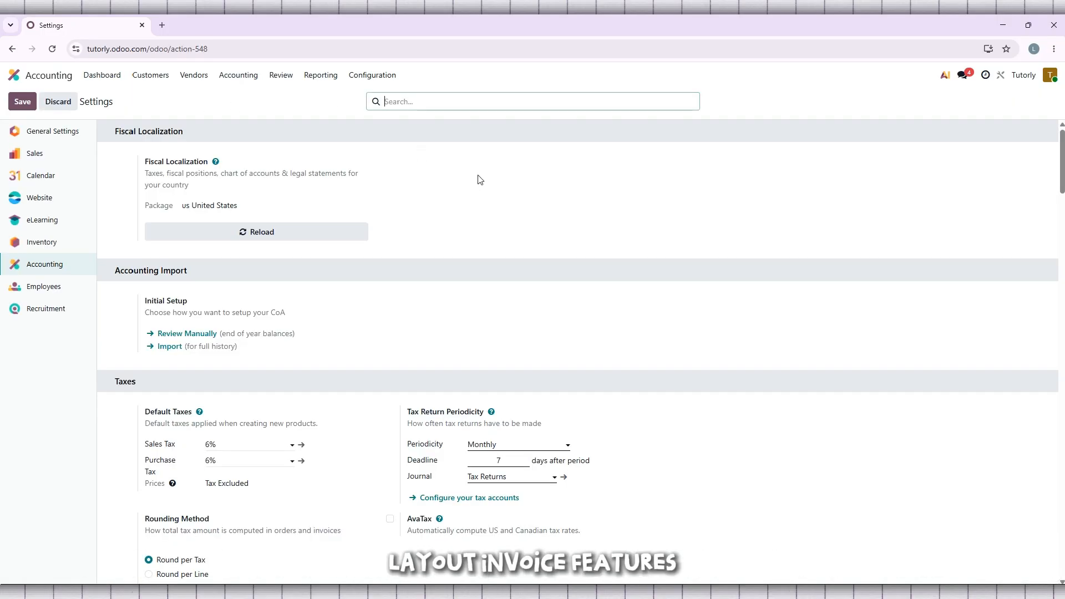
pyautogui.scroll(-1, 480, 179)
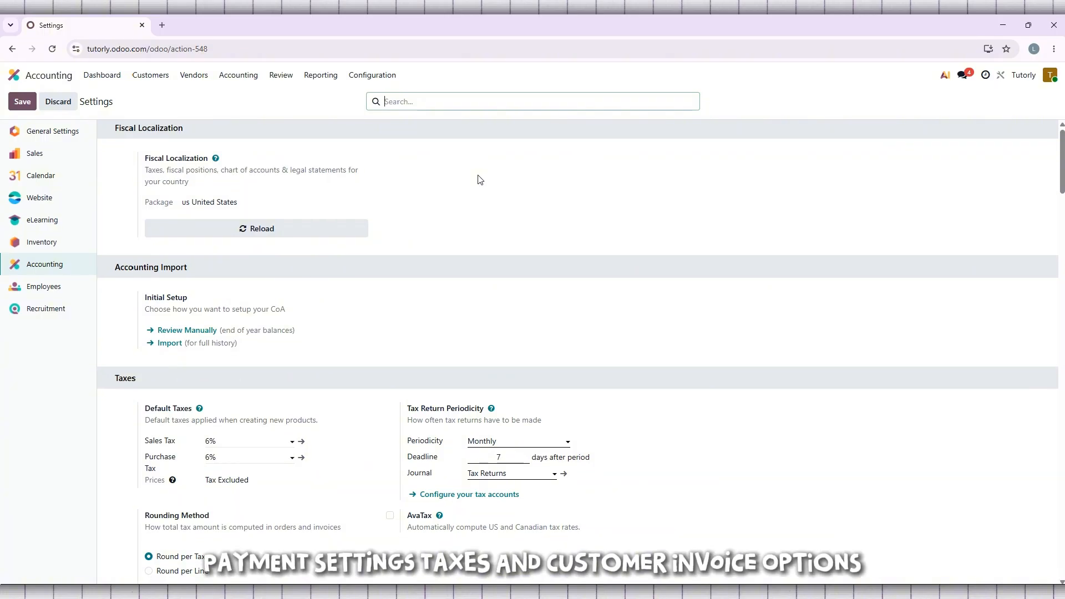
# Enable the Authorized Signatory on invoice option in the Customer Invoices section of the Accounting settings
pyautogui.scroll(1, 480, 180)
pyautogui.scroll(-8, 480, 179)
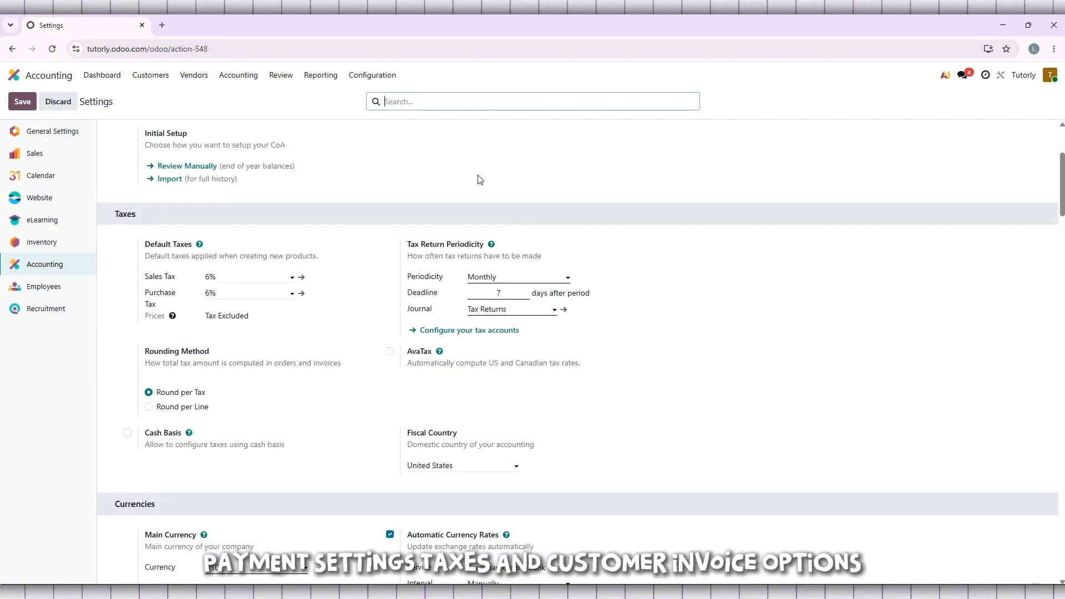
pyautogui.scroll(-5, 480, 179)
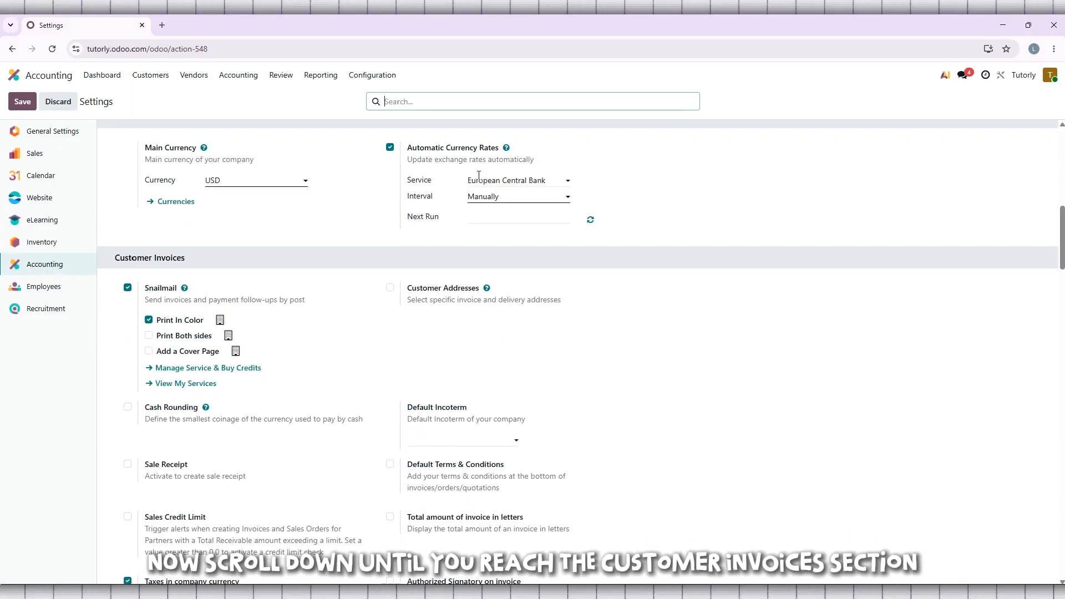
pyautogui.scroll(4, 480, 179)
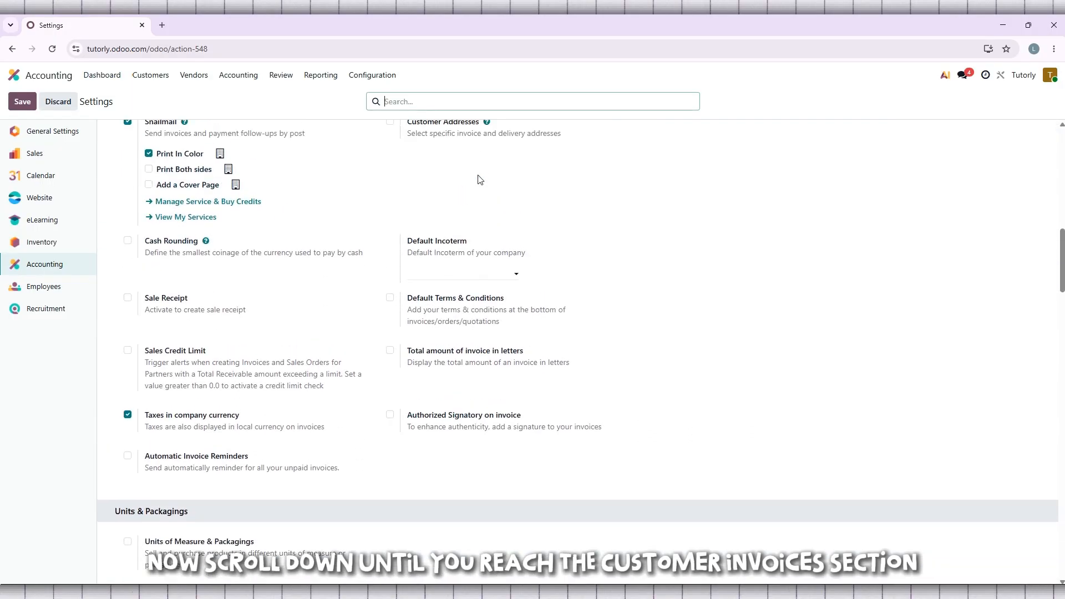
pyautogui.moveTo(209, 276); pyautogui.dragTo(116, 261)
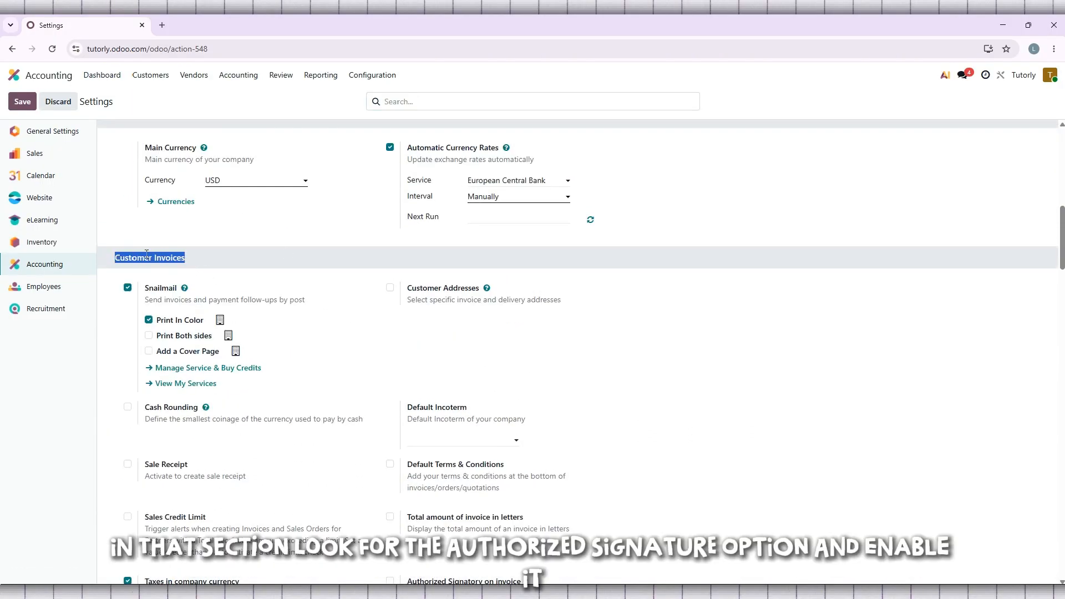
pyautogui.click(148, 255)
pyautogui.moveTo(186, 258); pyautogui.dragTo(115, 258)
pyautogui.click(179, 256)
pyautogui.scroll(-3, 347, 283)
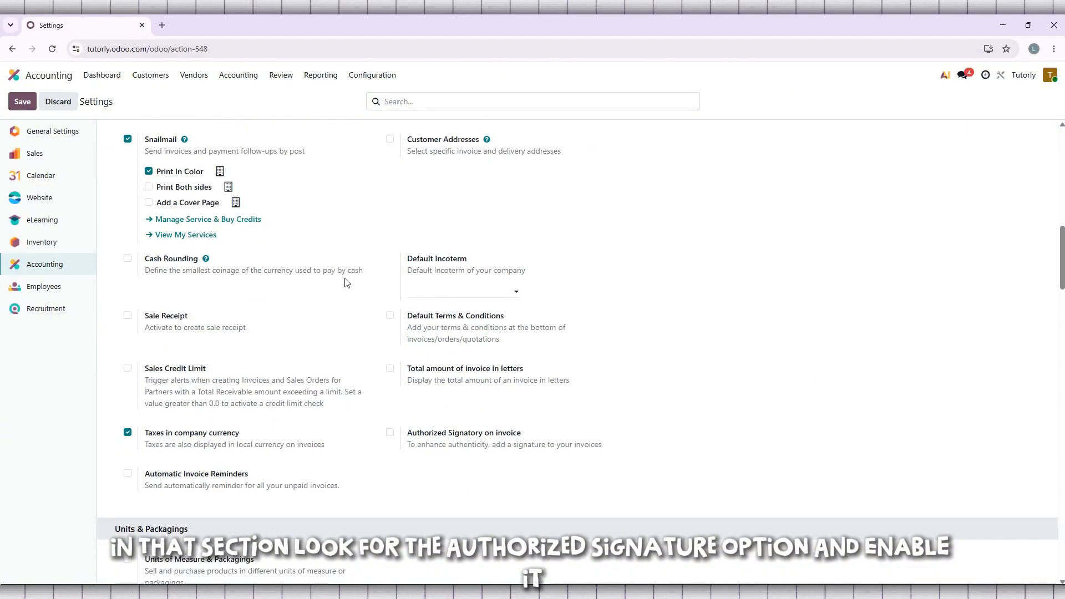
pyautogui.scroll(-1, 526, 361)
pyautogui.moveTo(523, 359); pyautogui.dragTo(408, 368)
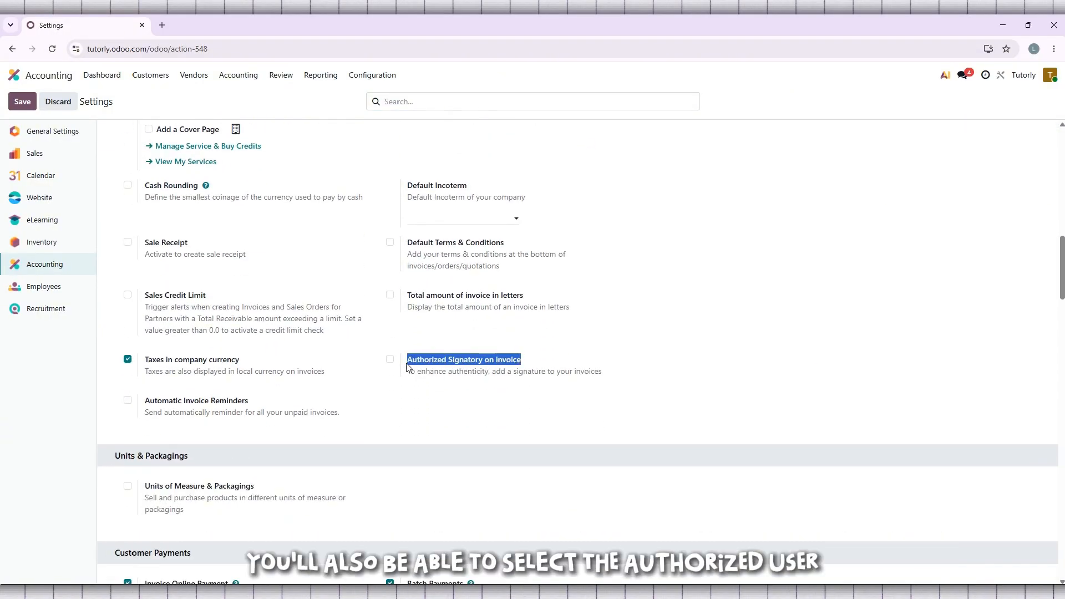
pyautogui.click(414, 362)
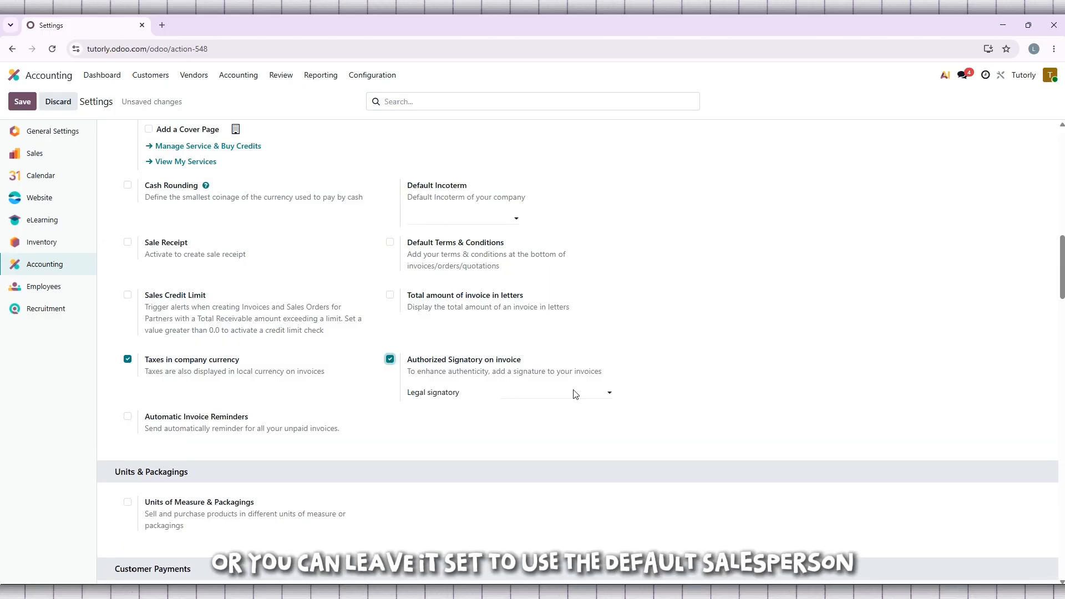
# Choose Tutorly as the legal signatory and save the Accounting settings, accepting the pricing plan modification
pyautogui.click(573, 394)
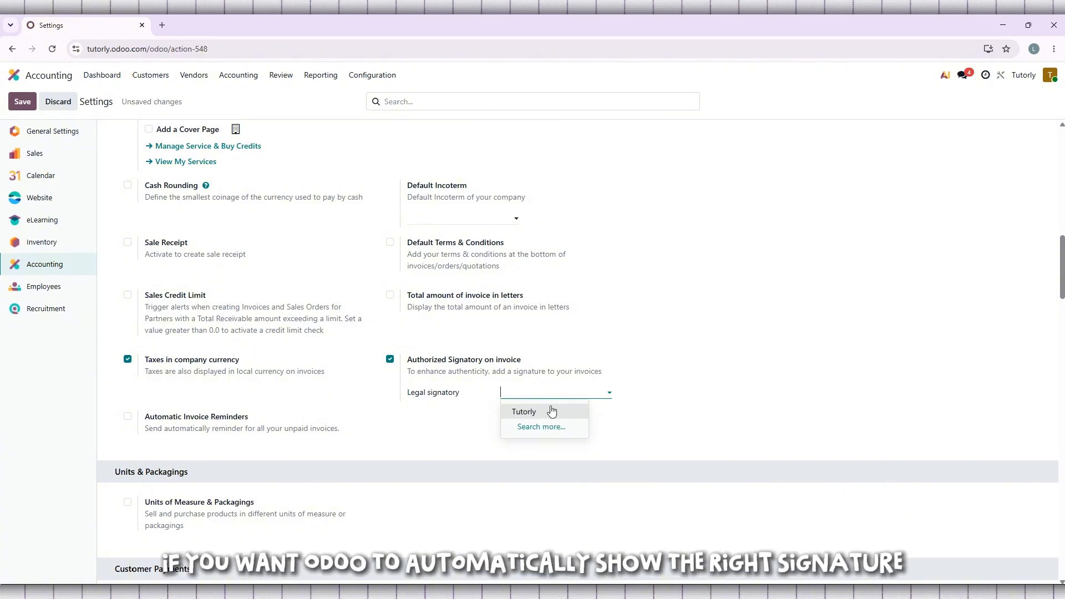
pyautogui.click(552, 411)
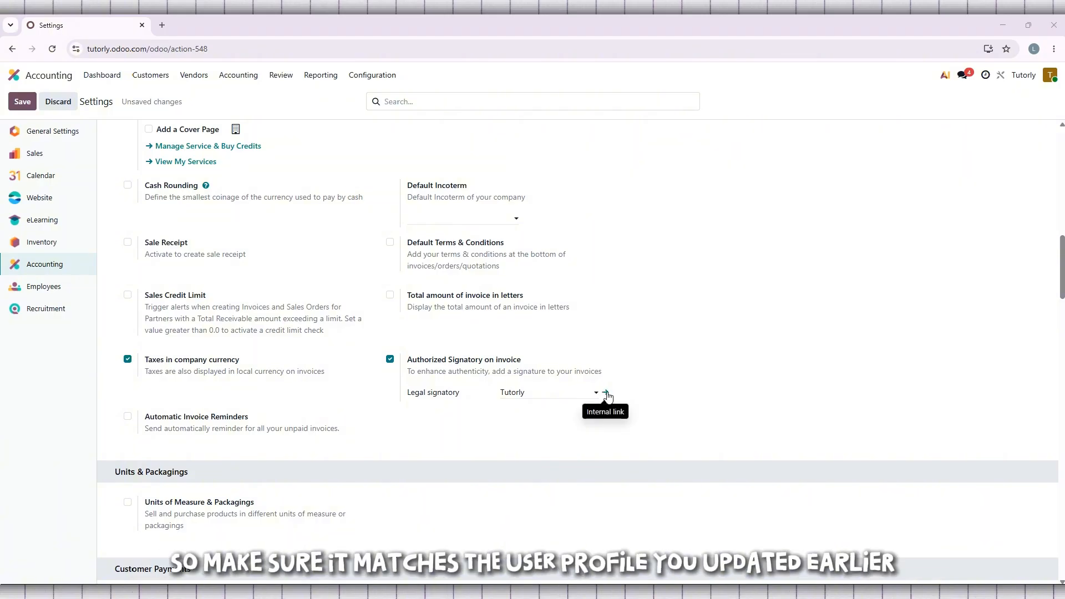
pyautogui.click(524, 392)
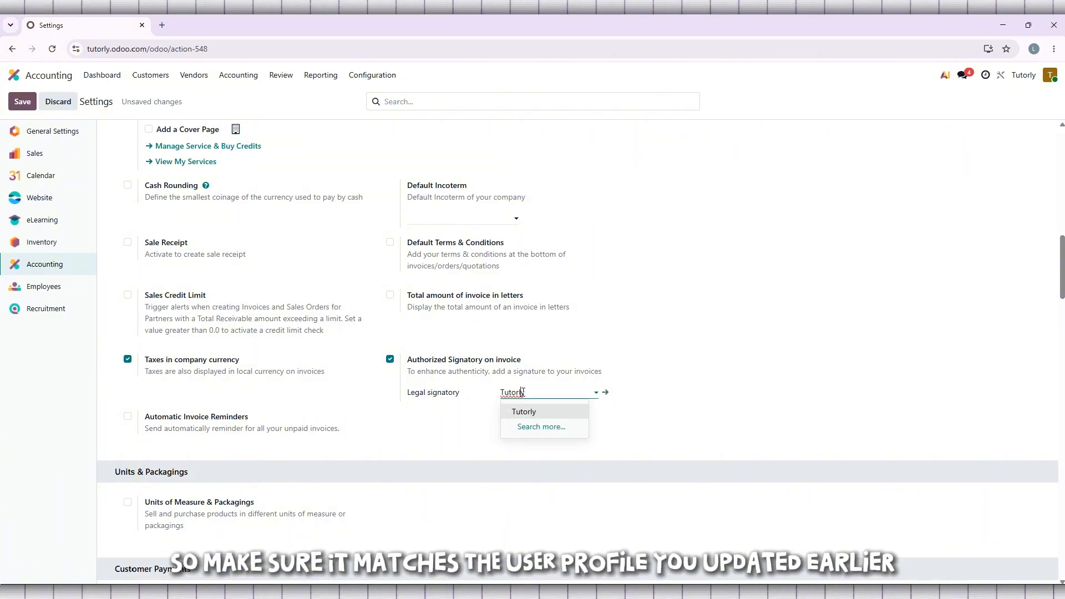
pyautogui.click(543, 415)
pyautogui.click(597, 393)
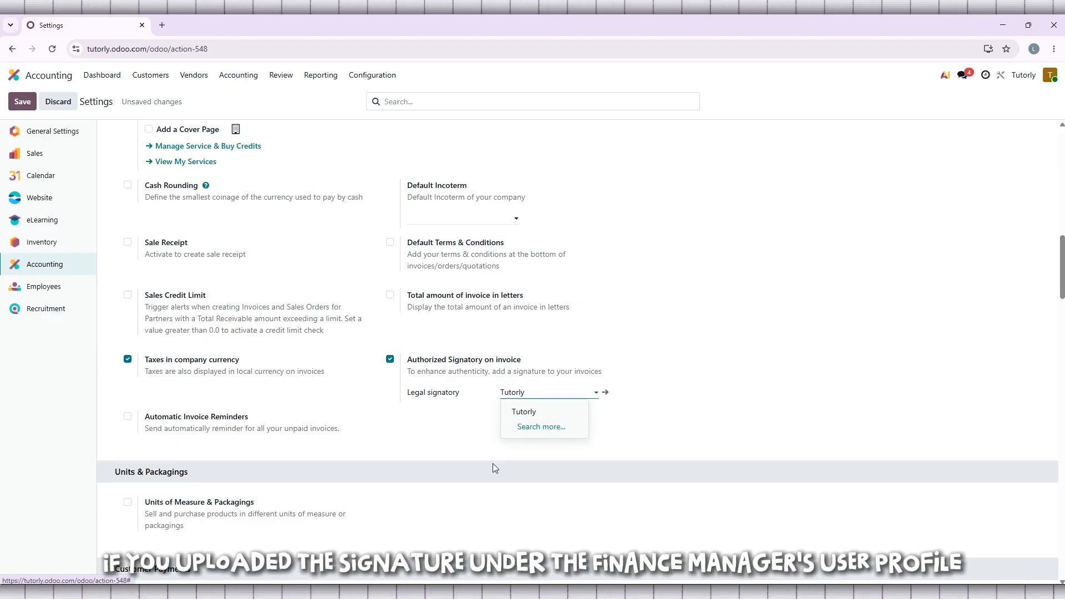
pyautogui.click(444, 422)
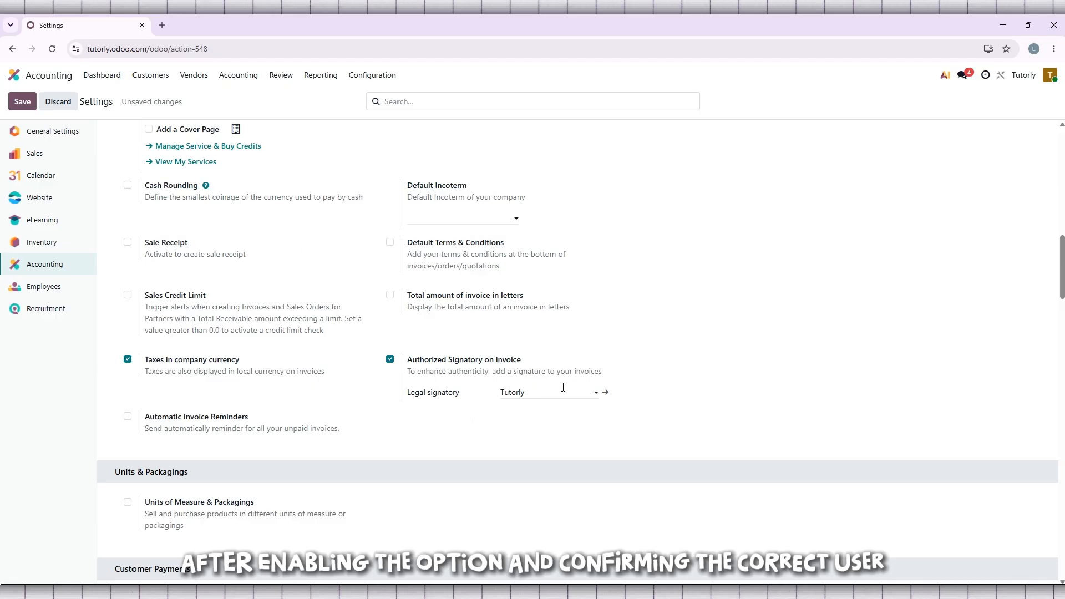
pyautogui.click(34, 102)
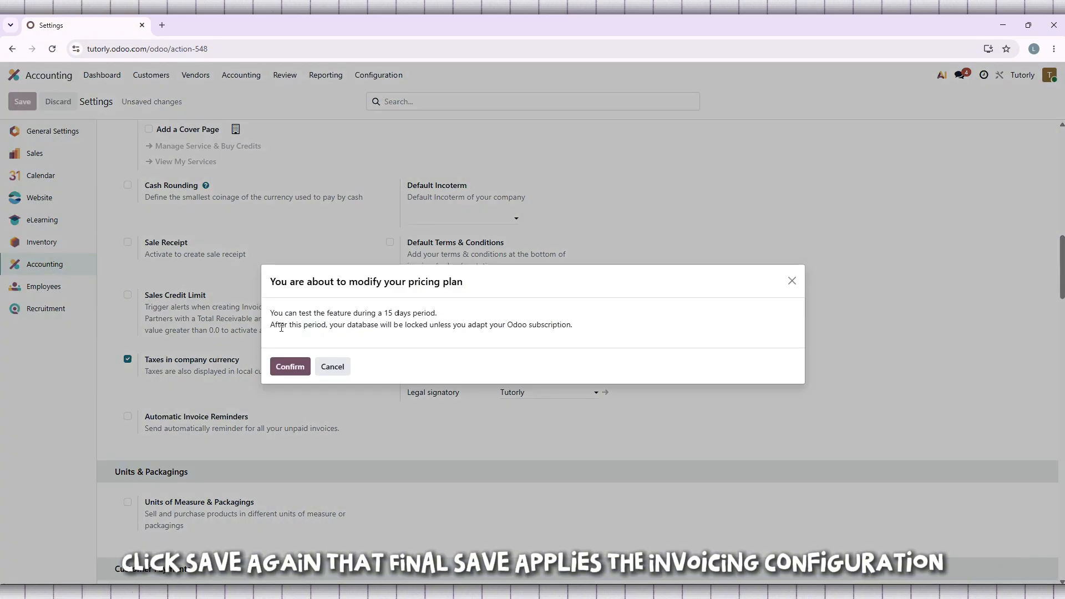
pyautogui.click(284, 369)
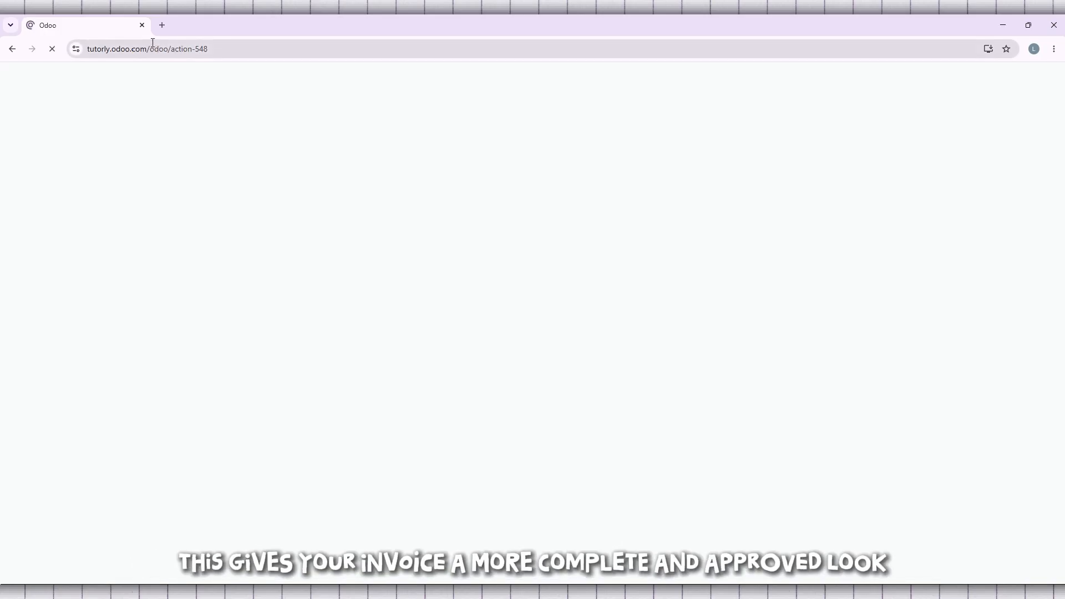
# Shorten the web address to odoo.com and load the main Odoo website
pyautogui.moveTo(171, 49); pyautogui.dragTo(351, 48)
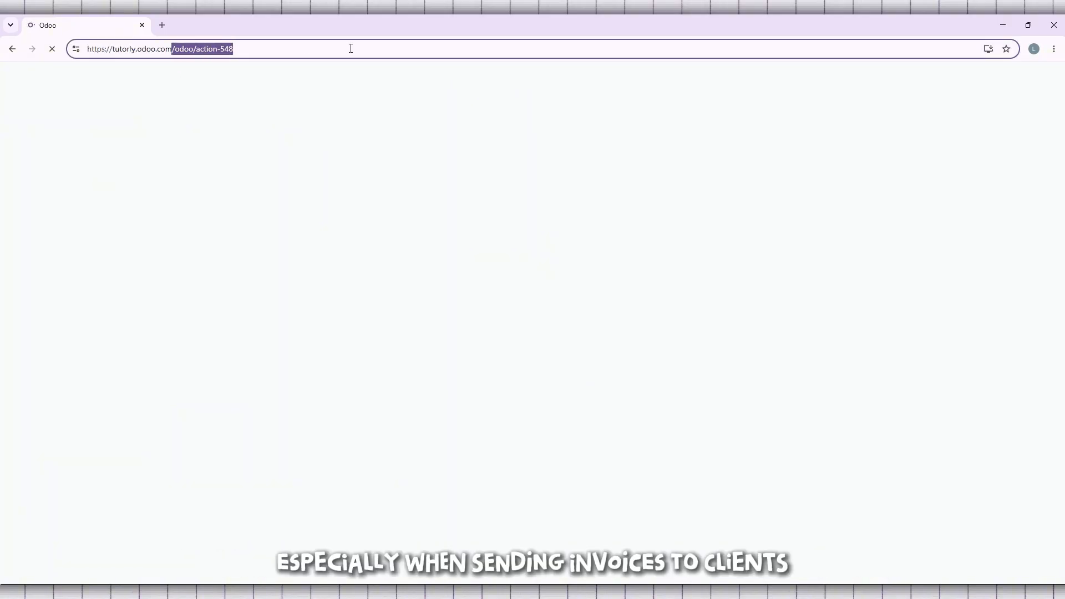
pyautogui.press('BackSpace')
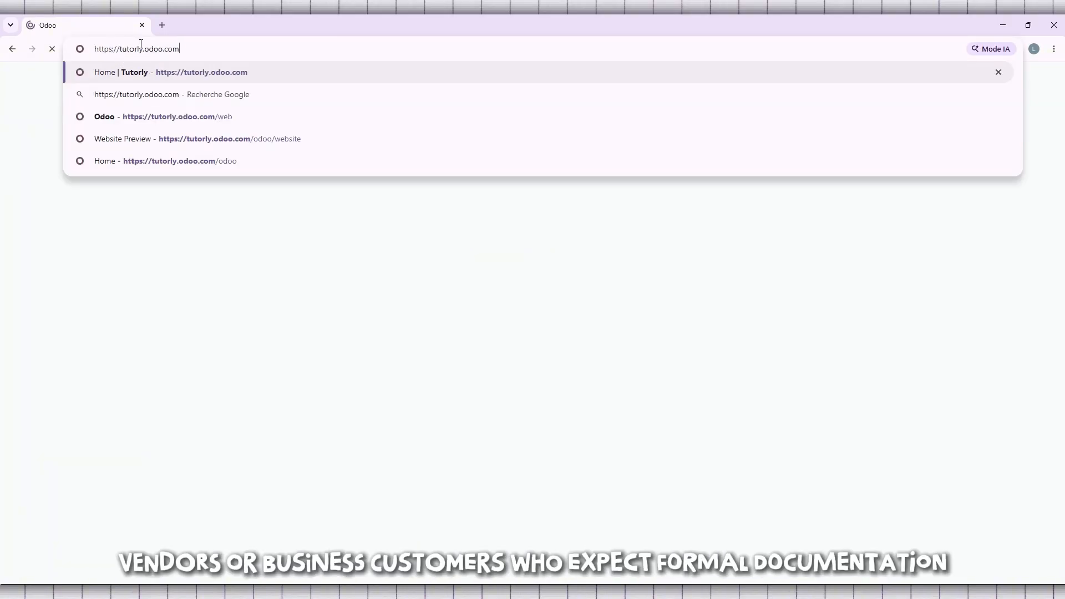
pyautogui.moveTo(146, 51); pyautogui.dragTo(79, 53)
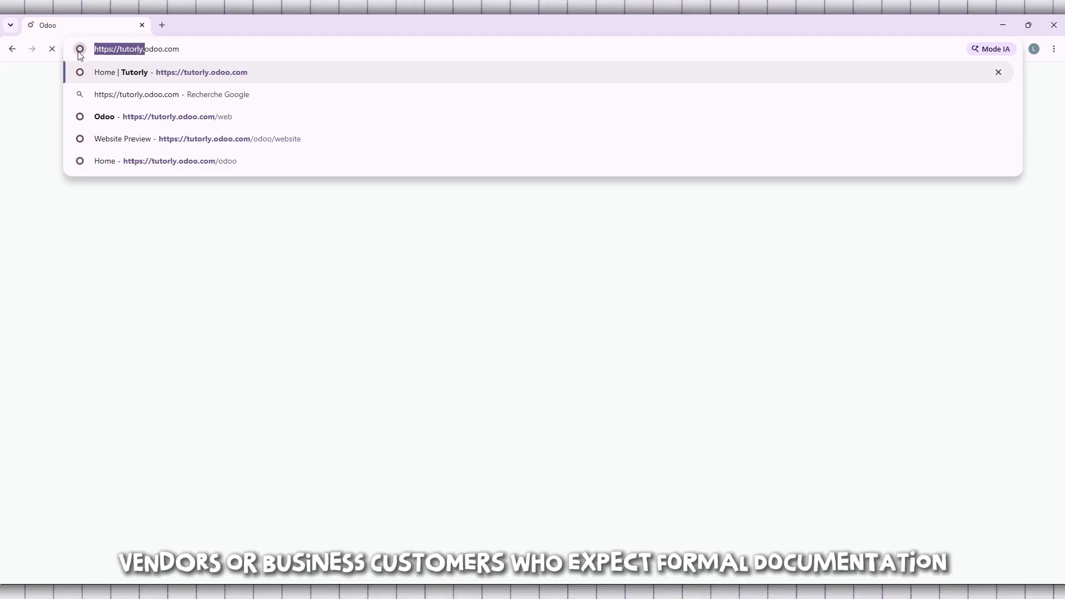
pyautogui.press('BackSpace')
pyautogui.press('Return')
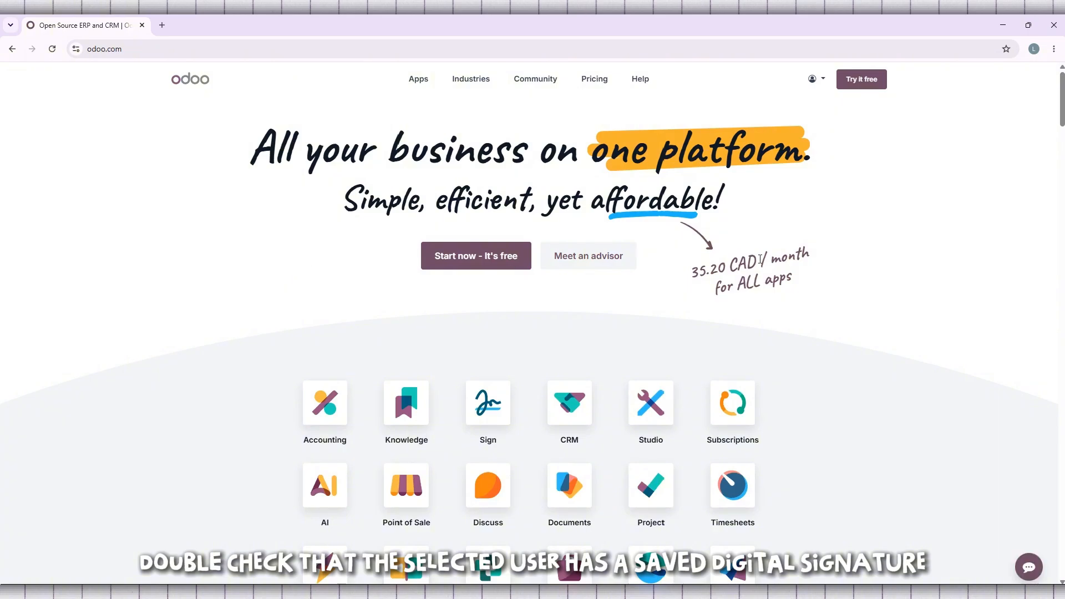
# Open the account's list of databases and connect to the tutorly database to reach its home screen
pyautogui.click(821, 88)
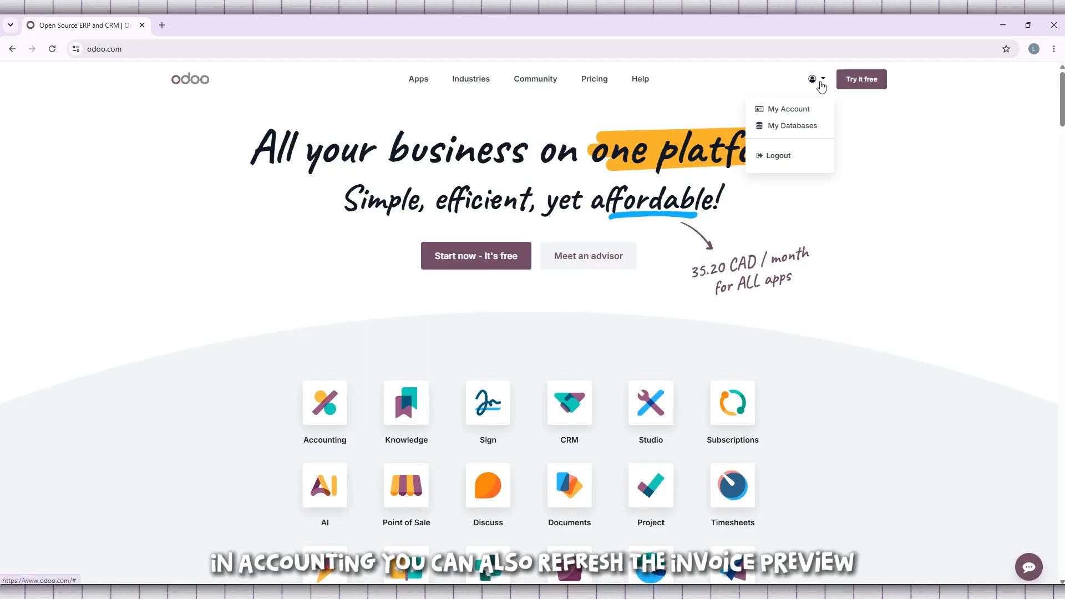
pyautogui.click(808, 124)
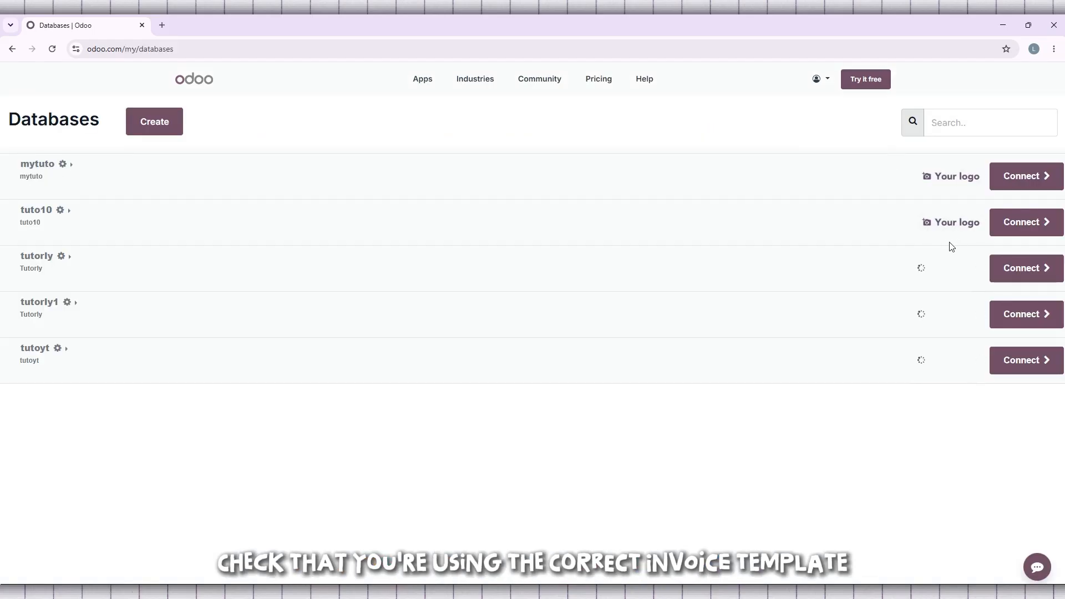
pyautogui.click(1039, 275)
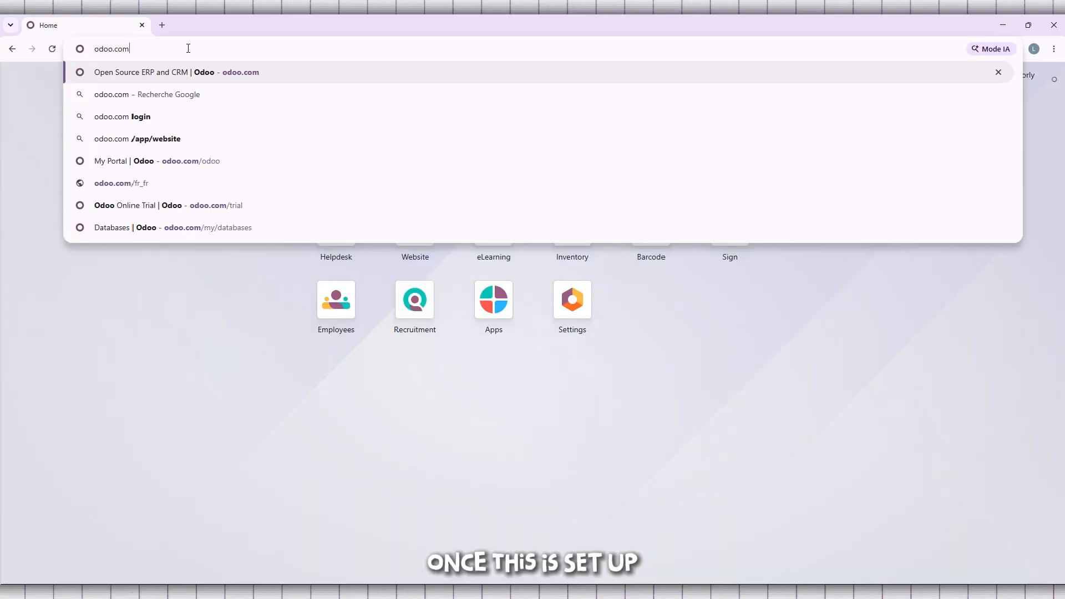
pyautogui.click(2, 179)
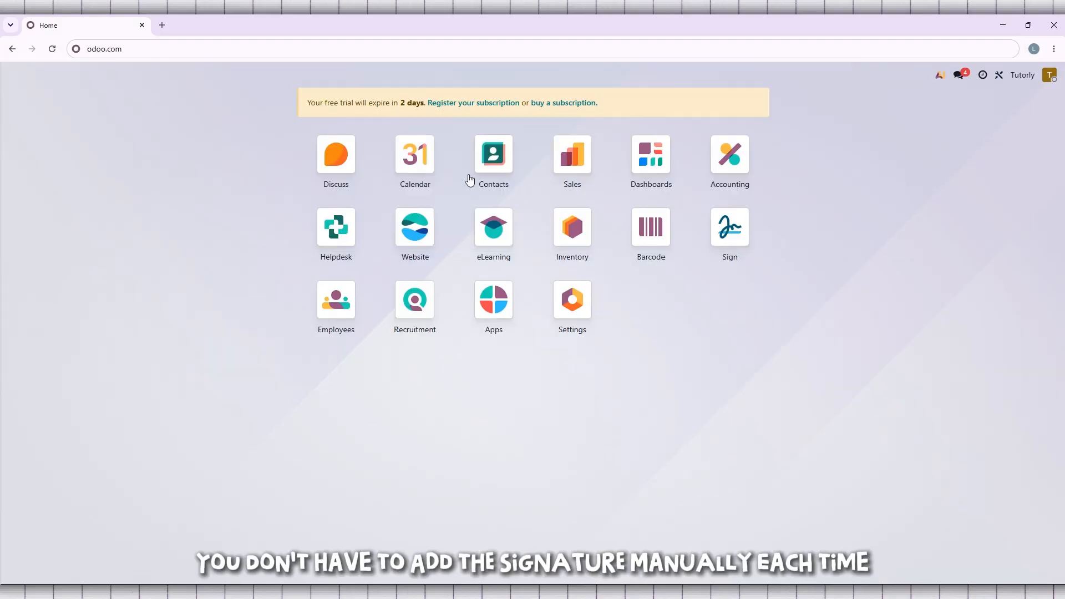